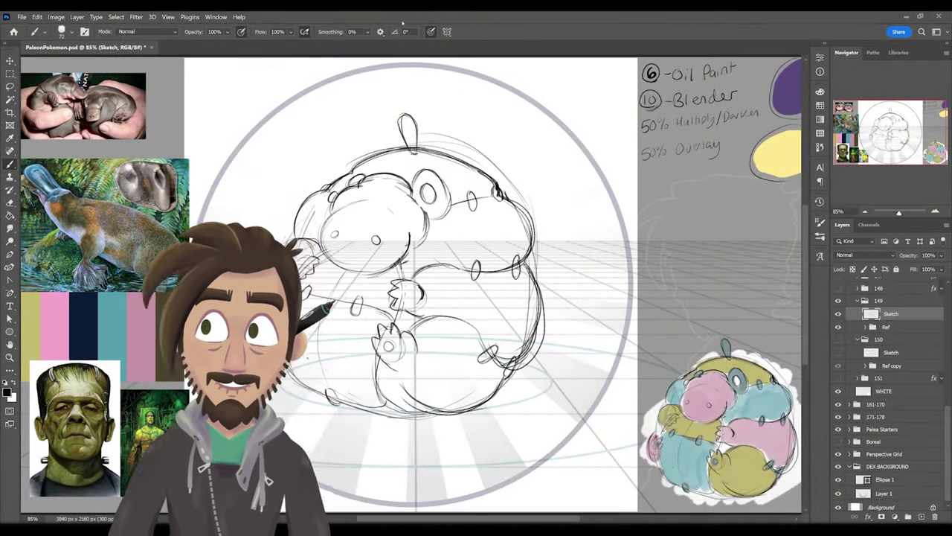
Check the document's pixel dimensions and resolution in the Image Size settings without changing them.
key(ctrl+minus)
click(56, 17)
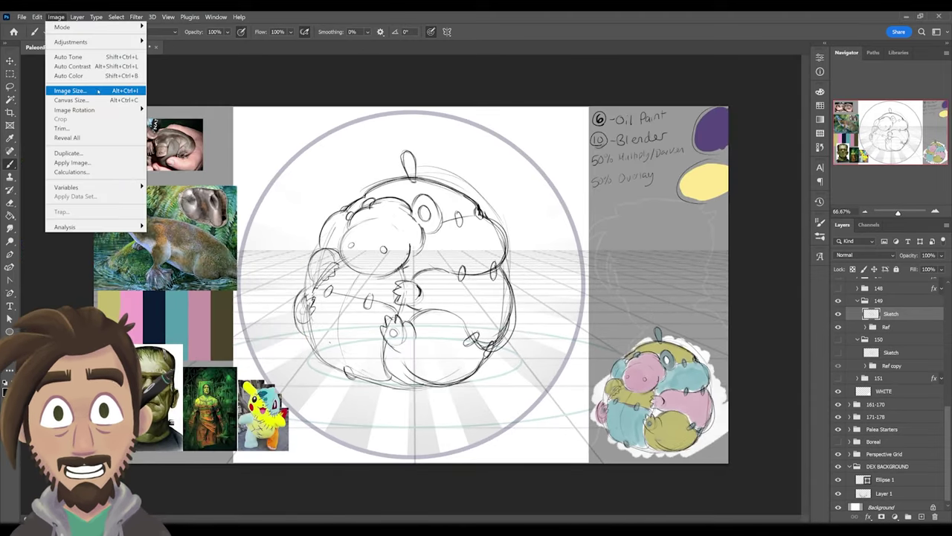
click(97, 89)
drag(718, 303, 499, 215)
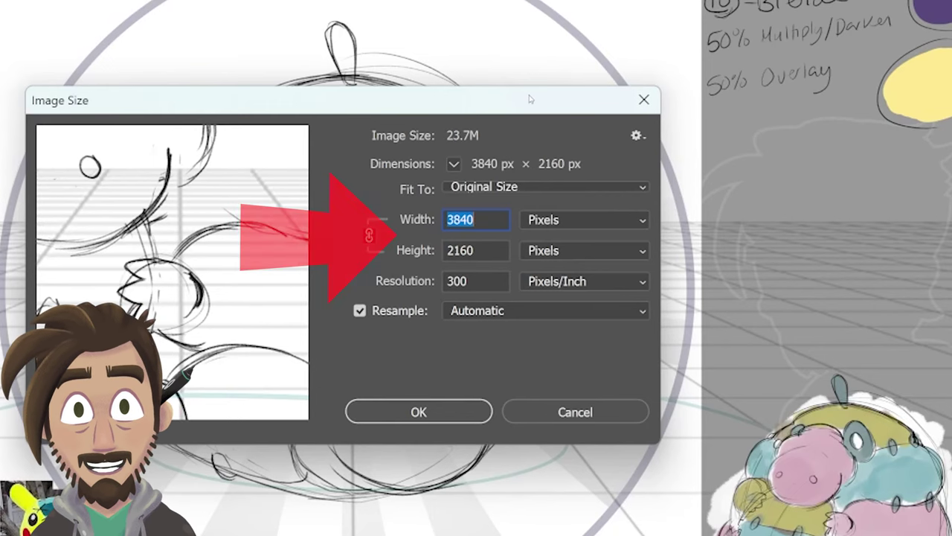
drag(539, 105, 531, 87)
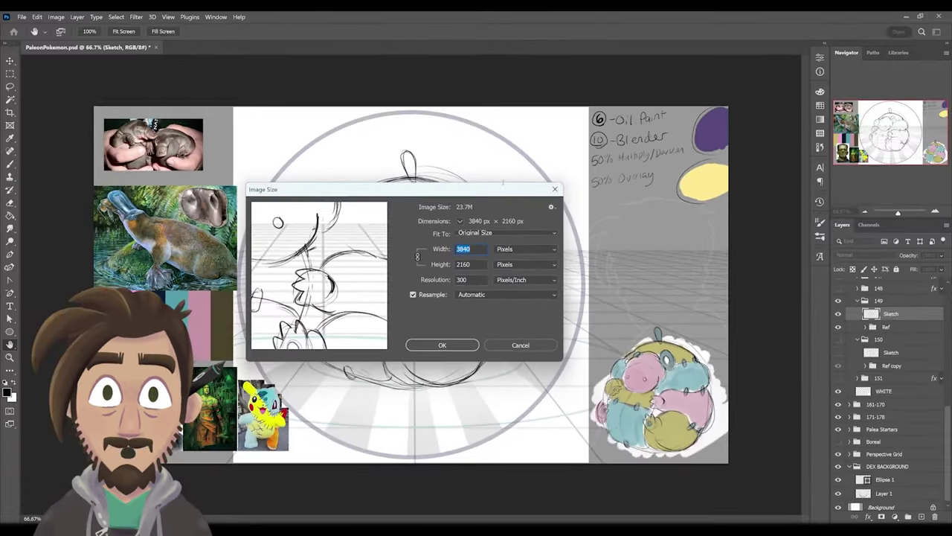
key(Escape)
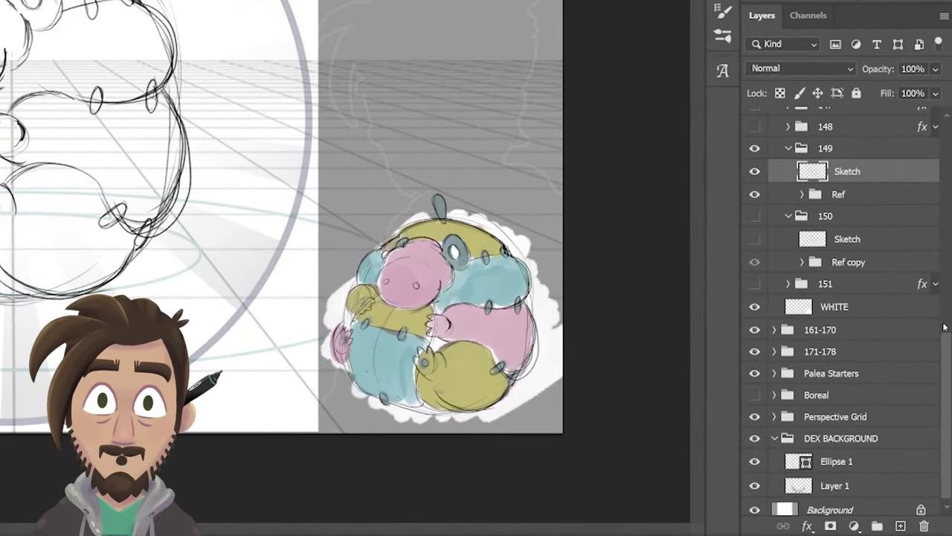
Look through the numbered layer folders inside the 141-151 group.
scroll(943, 328, up, 5)
click(788, 315)
click(788, 315)
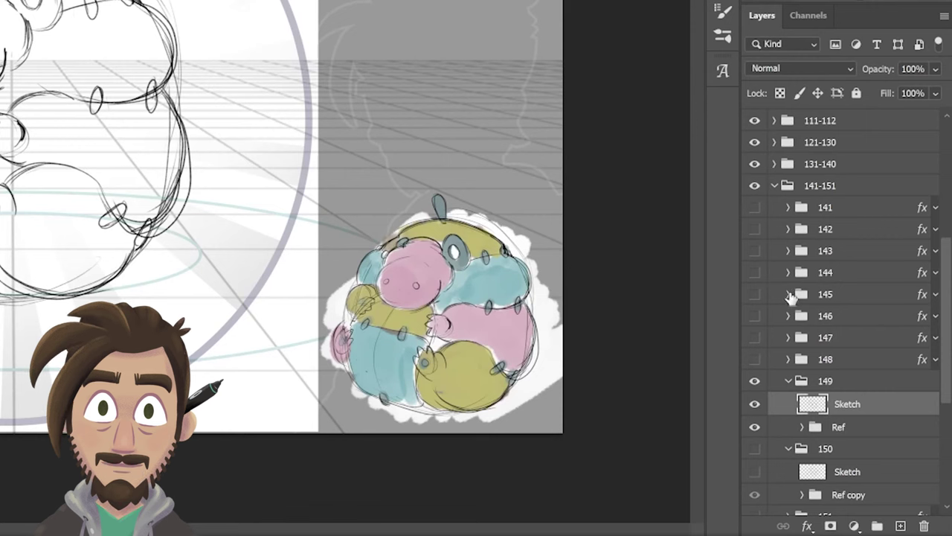
scroll(911, 340, down, 4)
scroll(911, 341, up, 3)
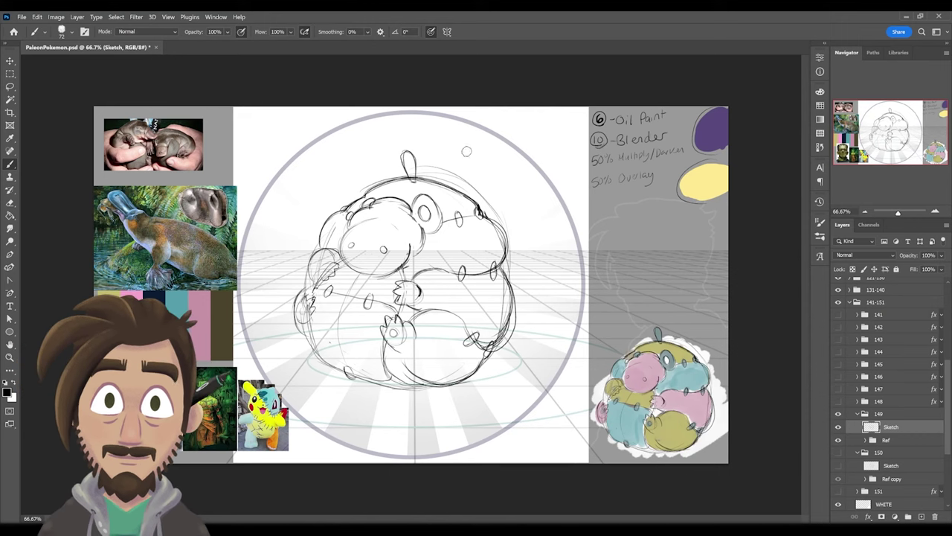
mouse_move(279, 184)
mouse_down()
mouse_move(334, 413)
mouse_move(257, 219)
mouse_up()
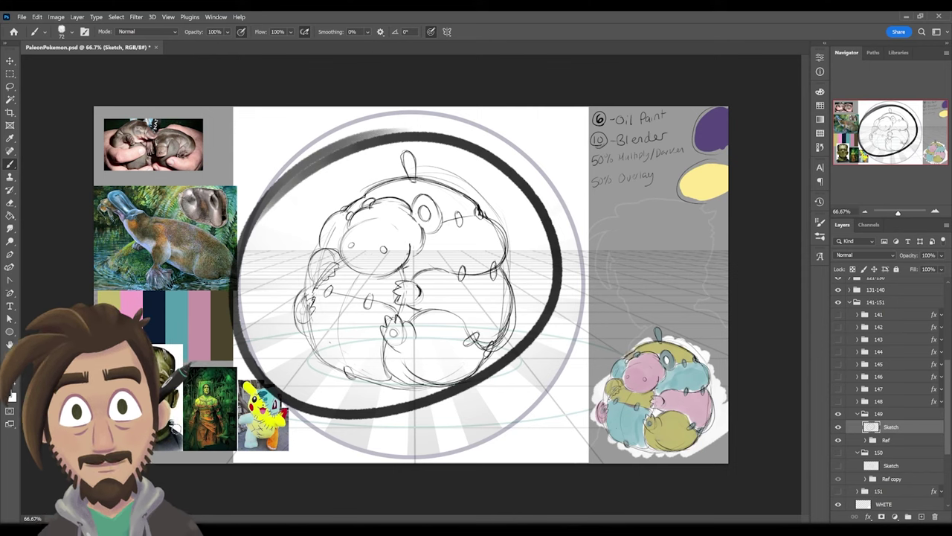
key(ctrl+z)
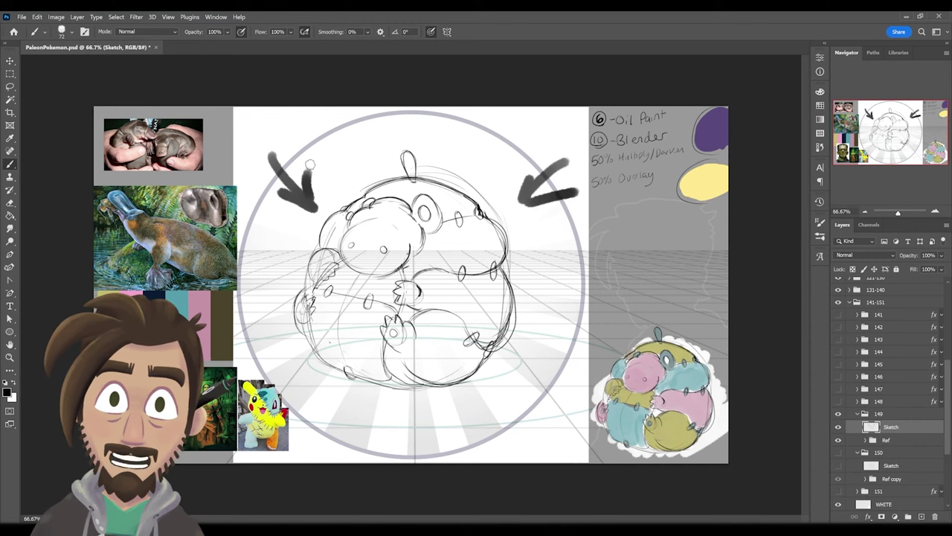
key(ctrl+z)
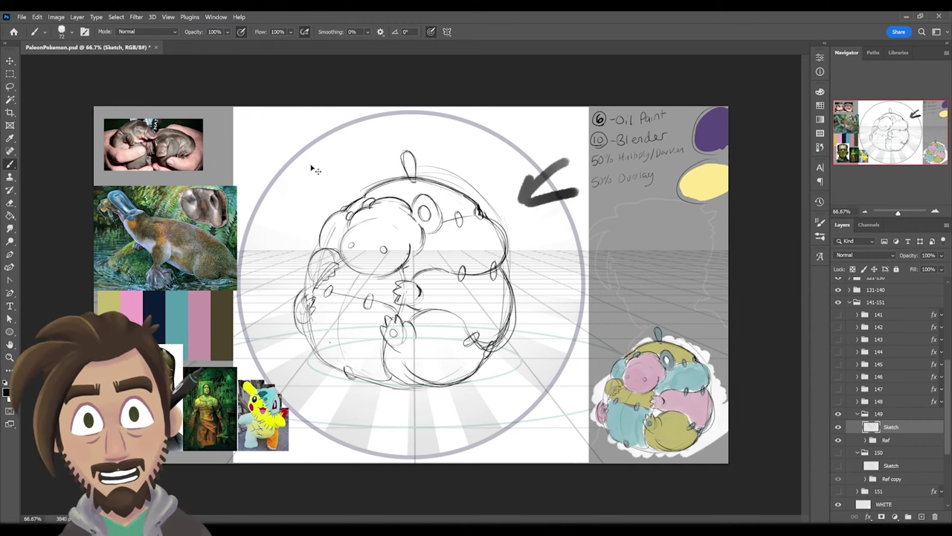
key(ctrl+z)
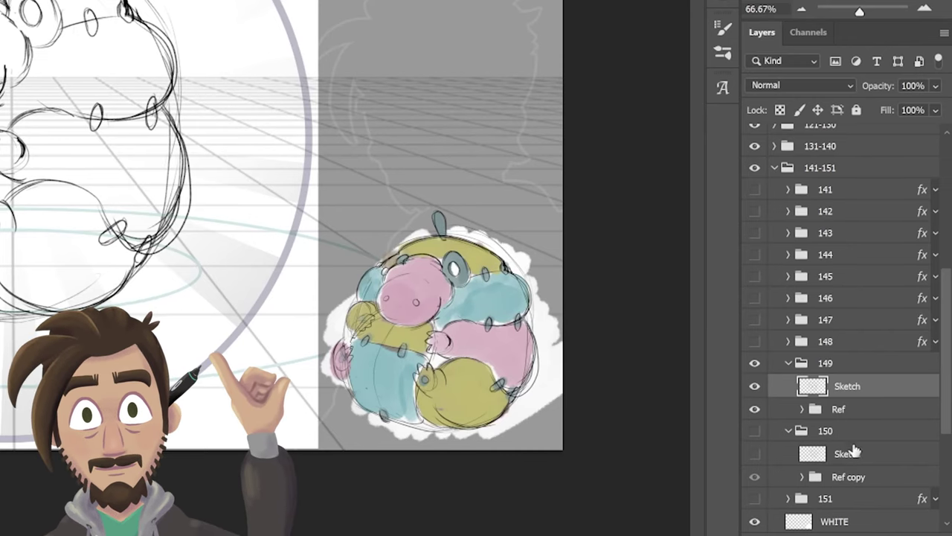
Lower the opacity of folder 149's Sketch layer to 35%.
double_click(848, 387)
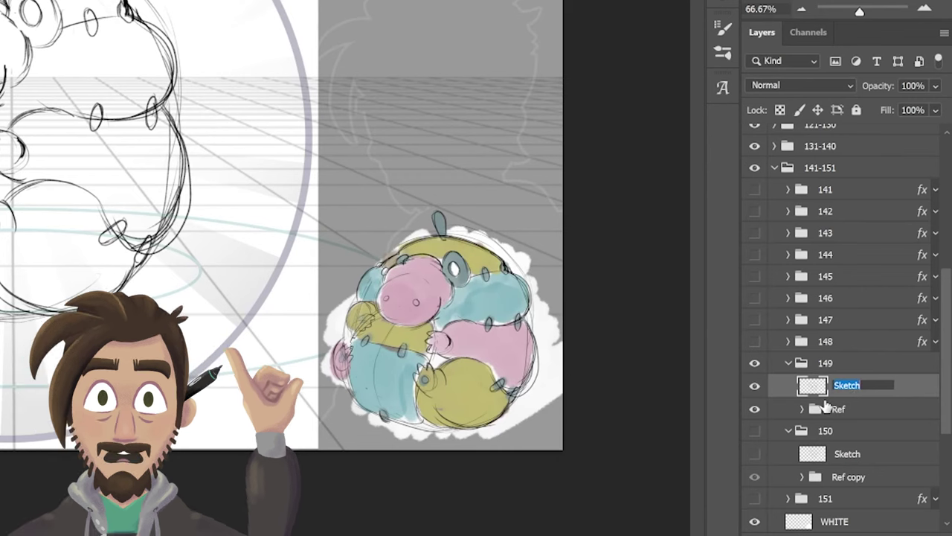
click(875, 385)
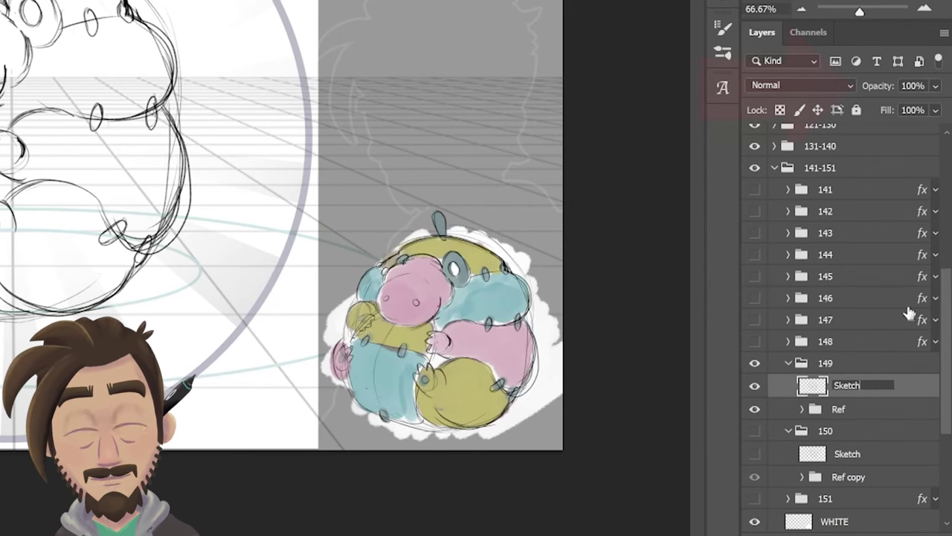
click(935, 87)
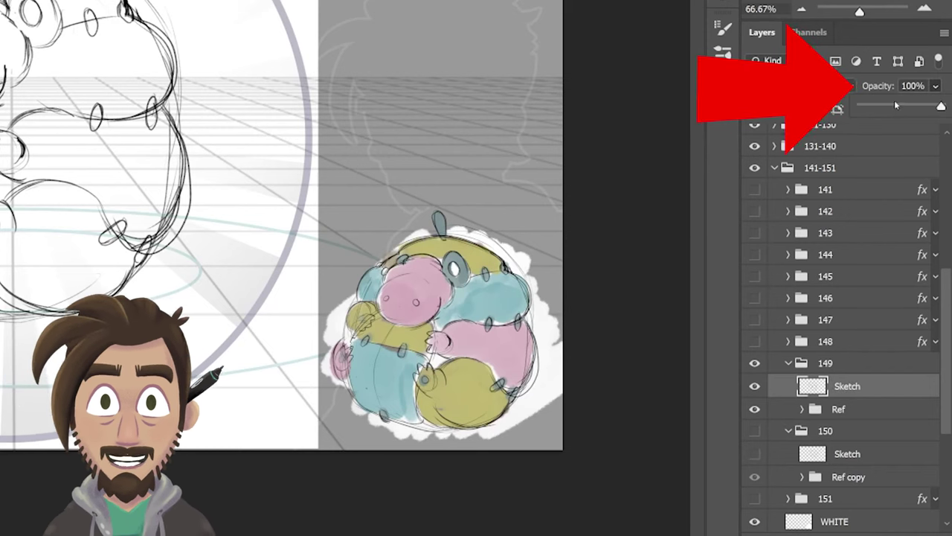
drag(895, 106, 896, 109)
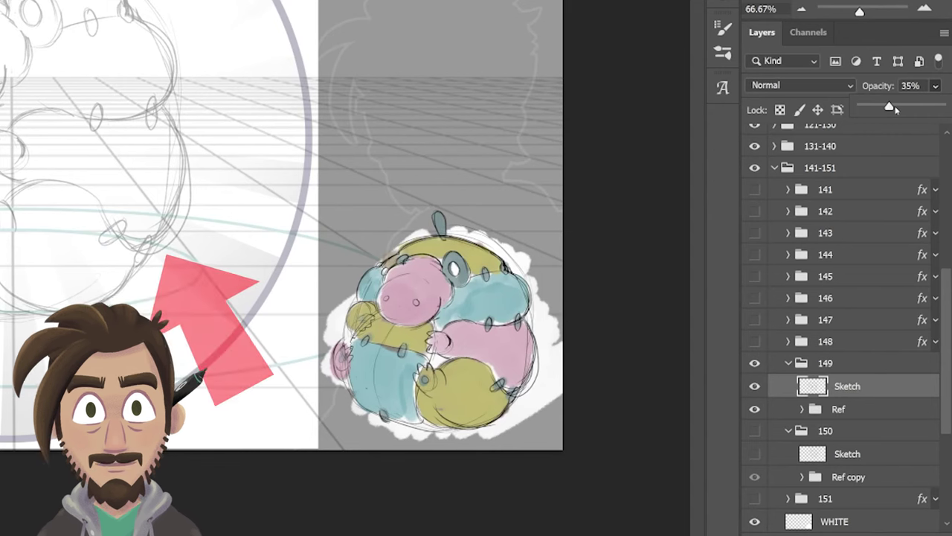
Add a new layer above the Sketch layer in folder 149 and name it LINE.
click(901, 534)
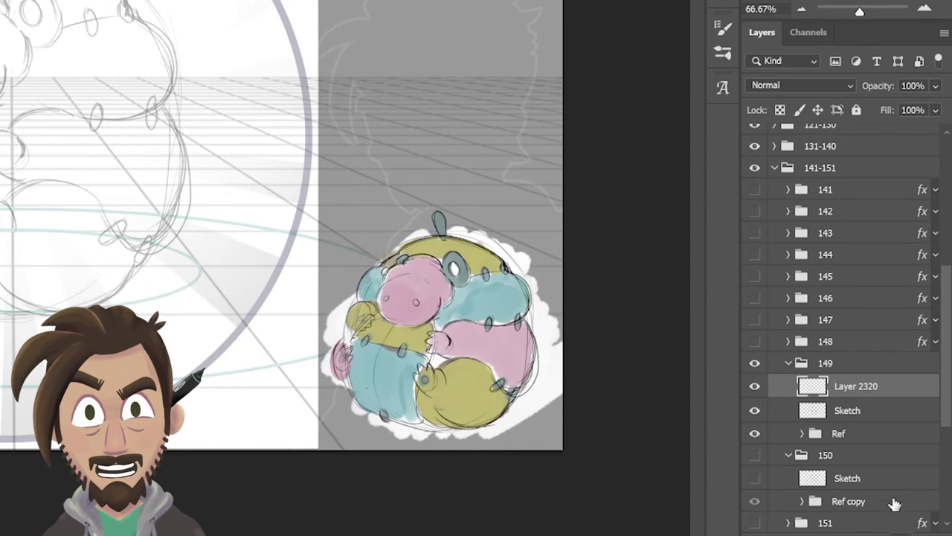
double_click(856, 386)
text(LINE)
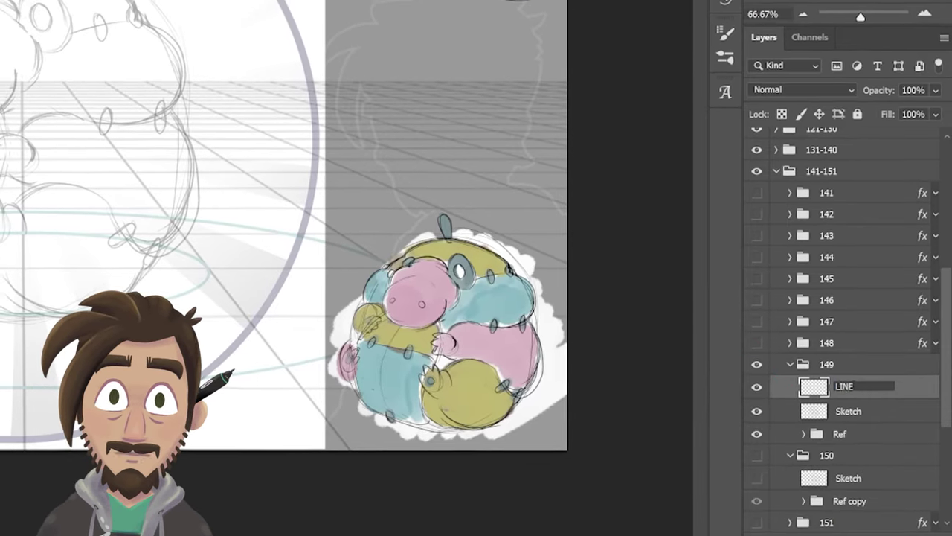
key(Return)
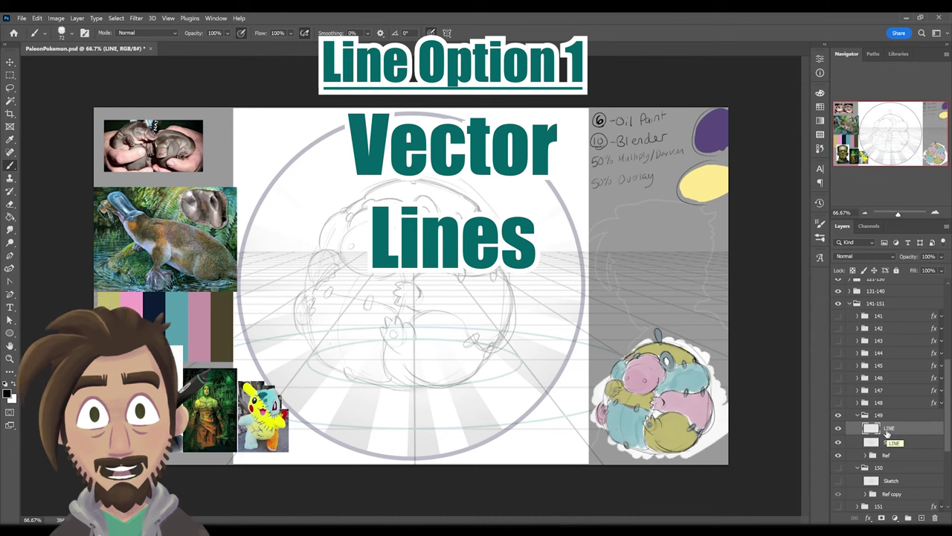
Draw a sweeping, looping vector path over the creature sketch with the Curvature Pen, using a 5 px black stroke and no fill.
key(p)
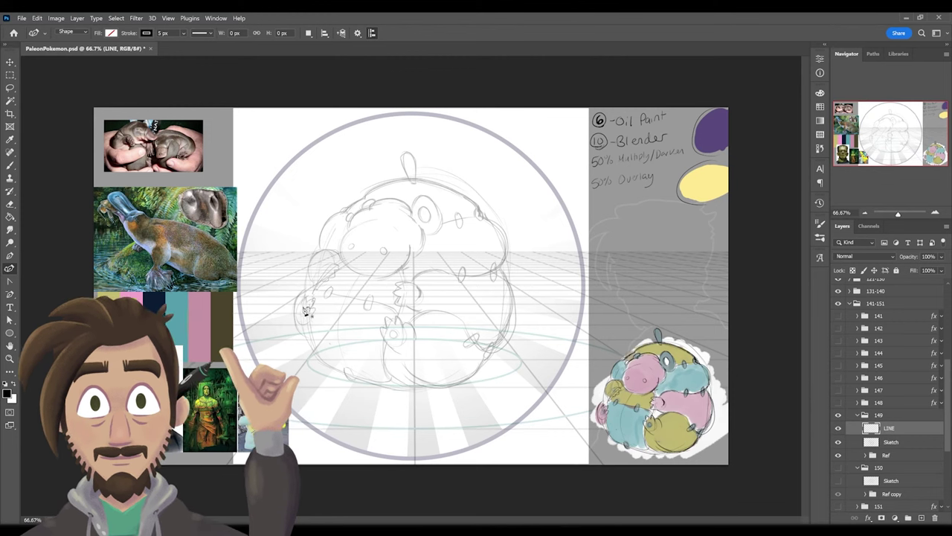
click(295, 311)
click(328, 229)
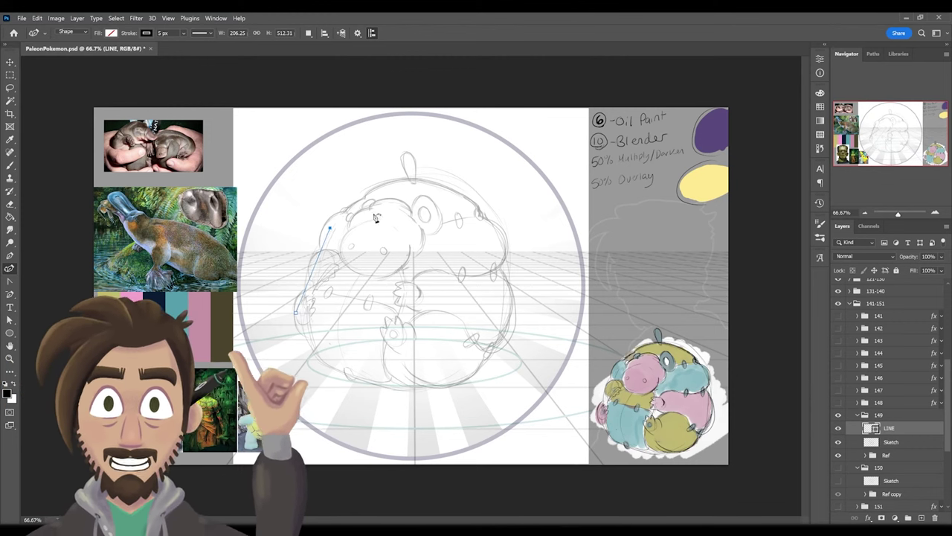
click(426, 202)
click(503, 260)
click(438, 314)
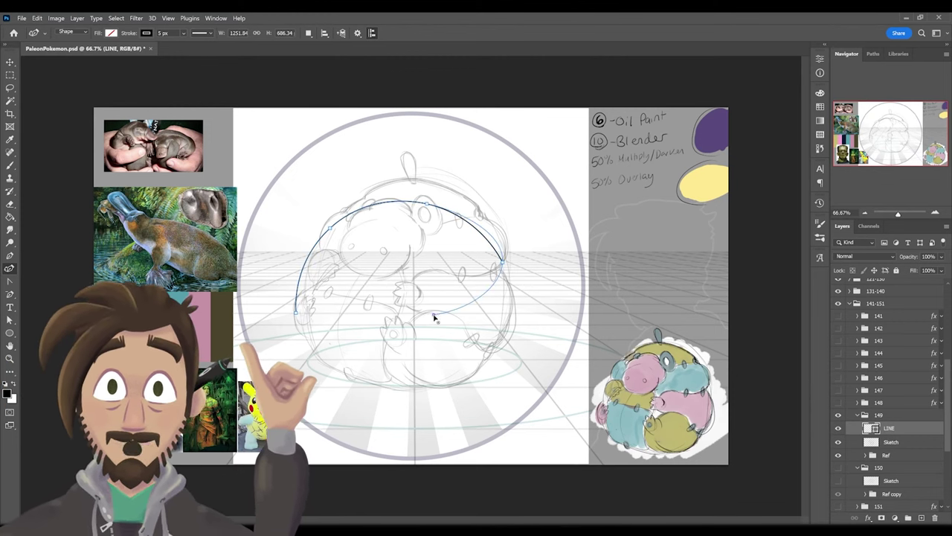
click(474, 326)
click(411, 383)
click(363, 313)
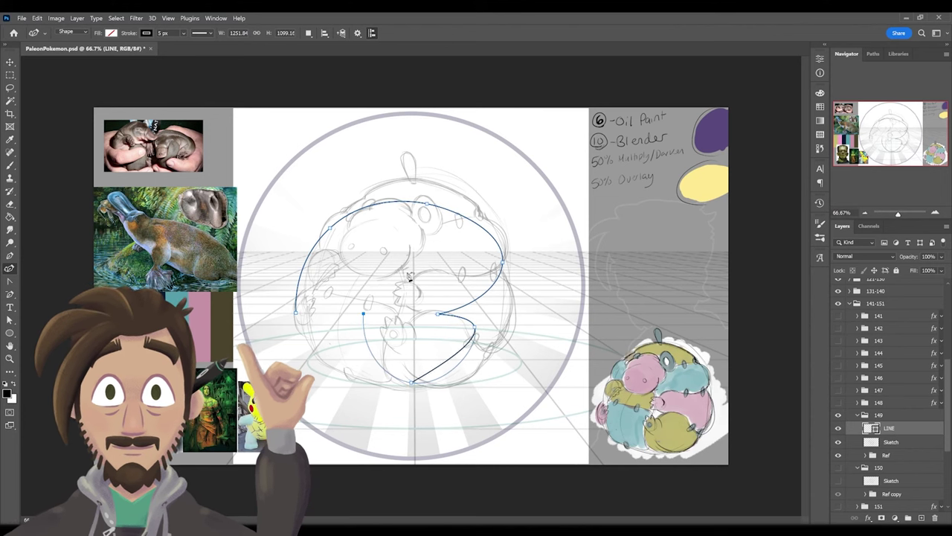
click(424, 262)
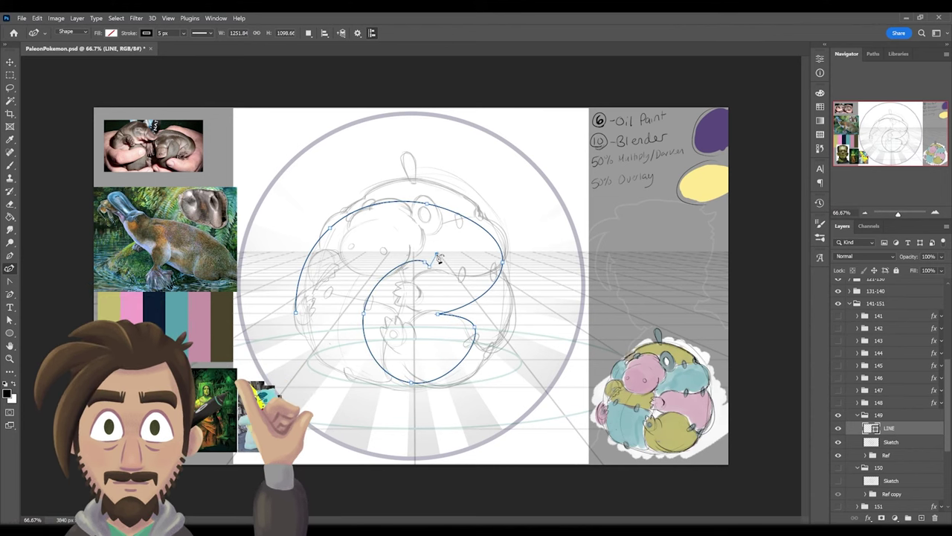
click(434, 255)
click(316, 296)
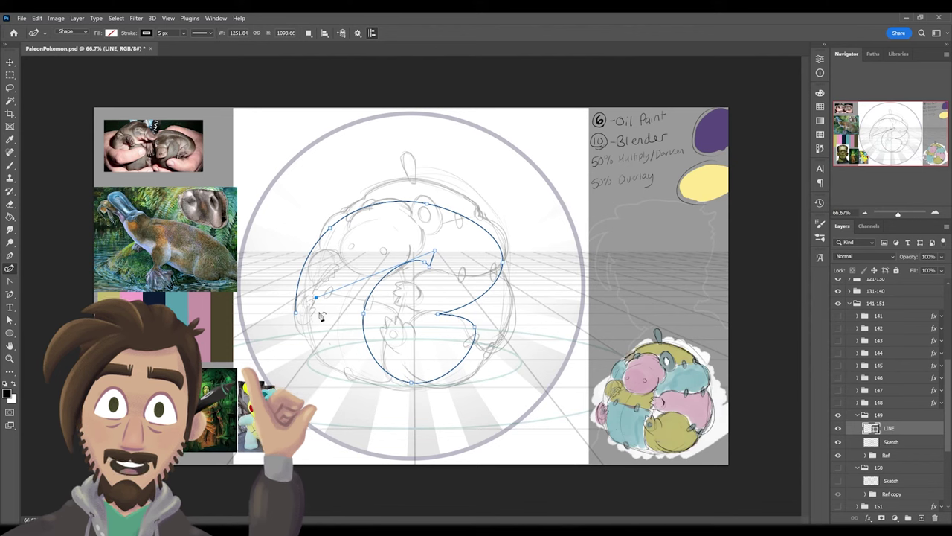
click(495, 377)
click(527, 271)
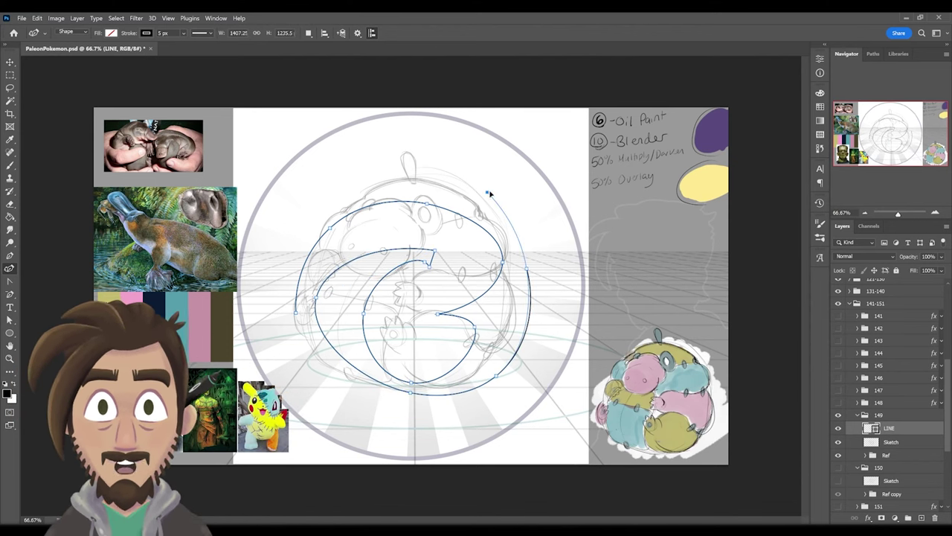
click(487, 193)
key(Escape)
Draw a large unfilled ellipse over the creature's body and a circle about 608 px across over its head.
key(u)
drag(366, 196, 556, 353)
drag(316, 180, 411, 279)
key(Escape)
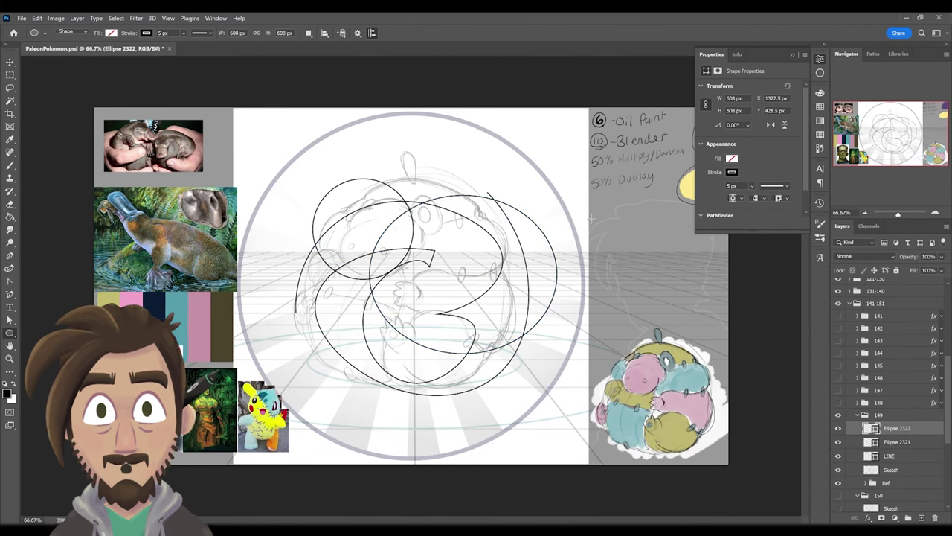
Rasterize the head circle's layer and hide the large ellipse layer and the LINE layer.
right_click(897, 429)
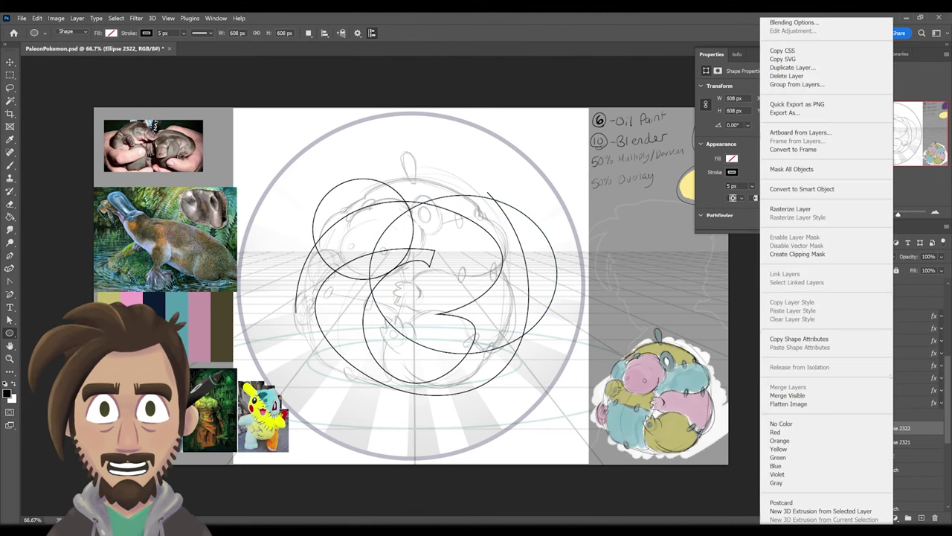
click(790, 209)
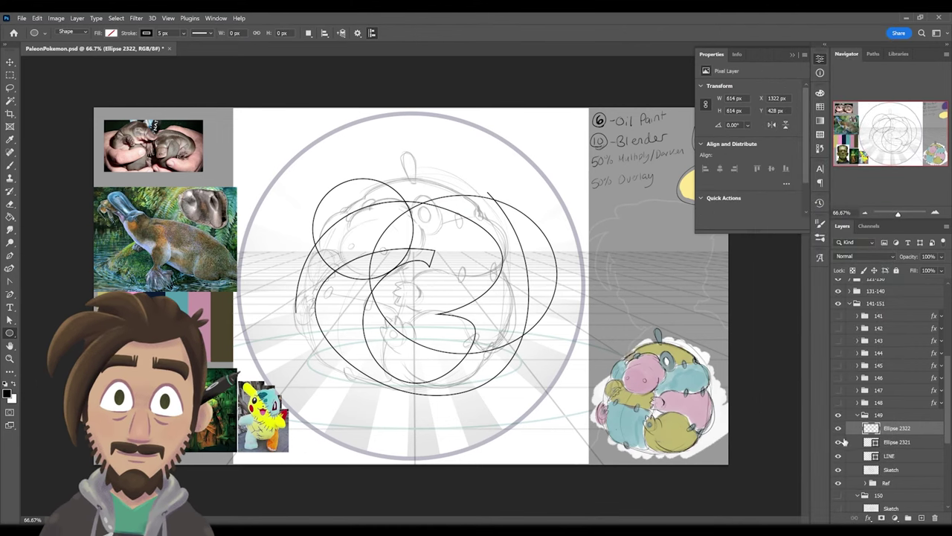
drag(839, 443, 851, 456)
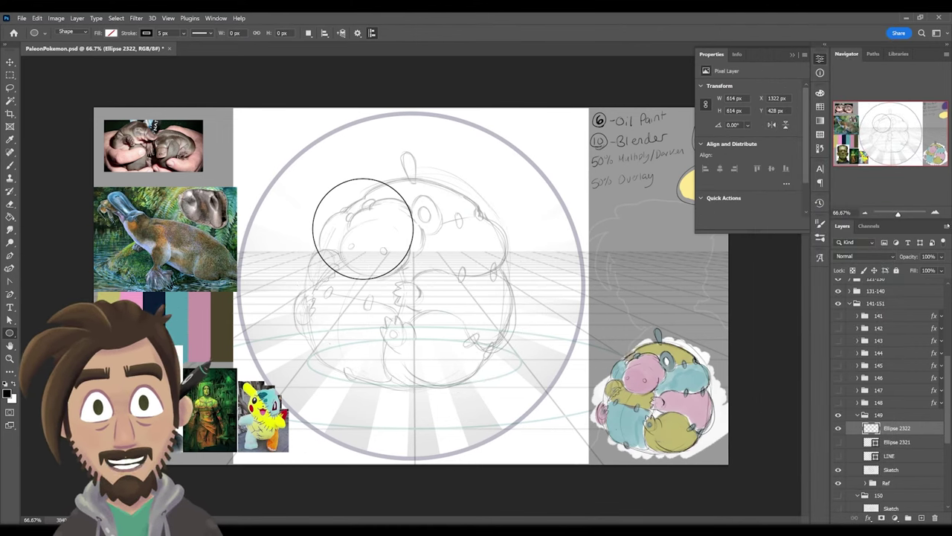
Try erasing a section of the rasterized circle's lower-right outline, and undo the erasing.
click(935, 212)
click(935, 212)
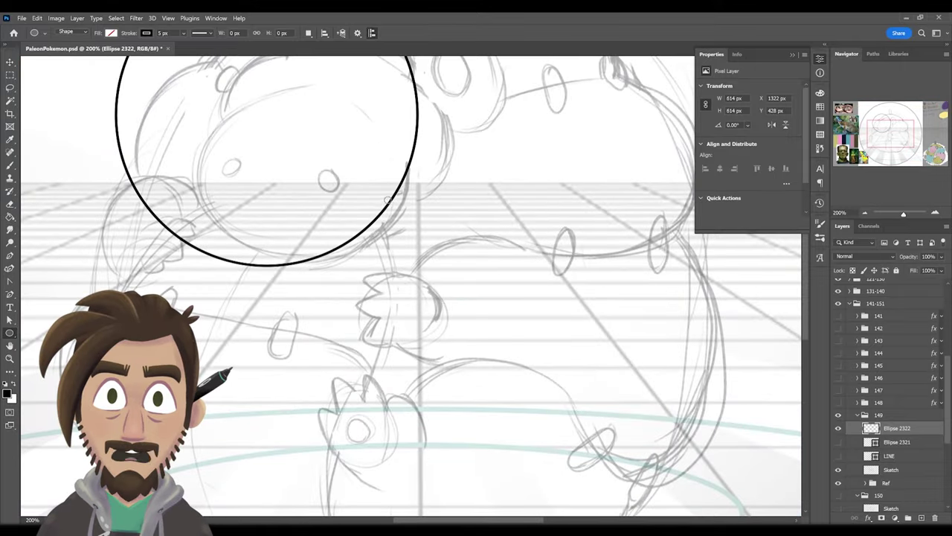
drag(387, 200, 359, 245)
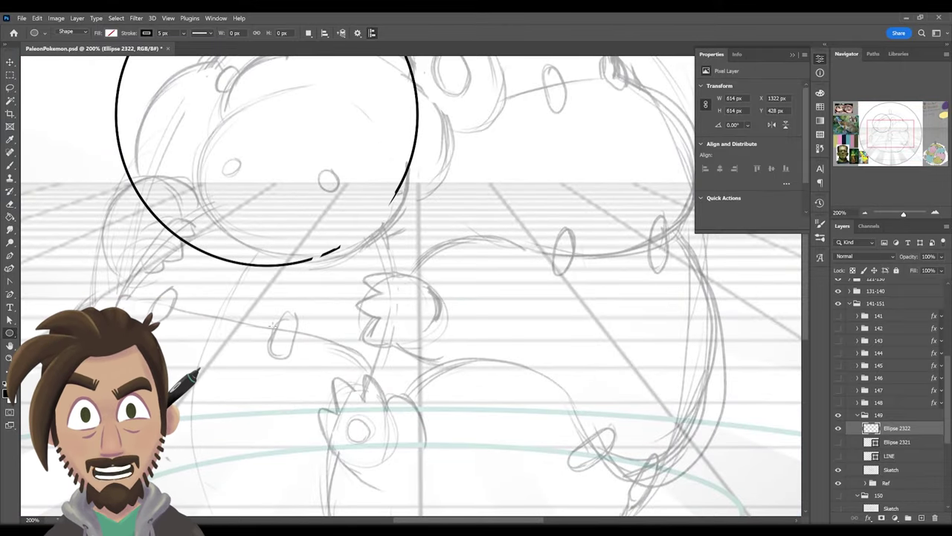
key(ctrl+z)
Erase a section of the rasterized circle's upper-left outline.
click(935, 212)
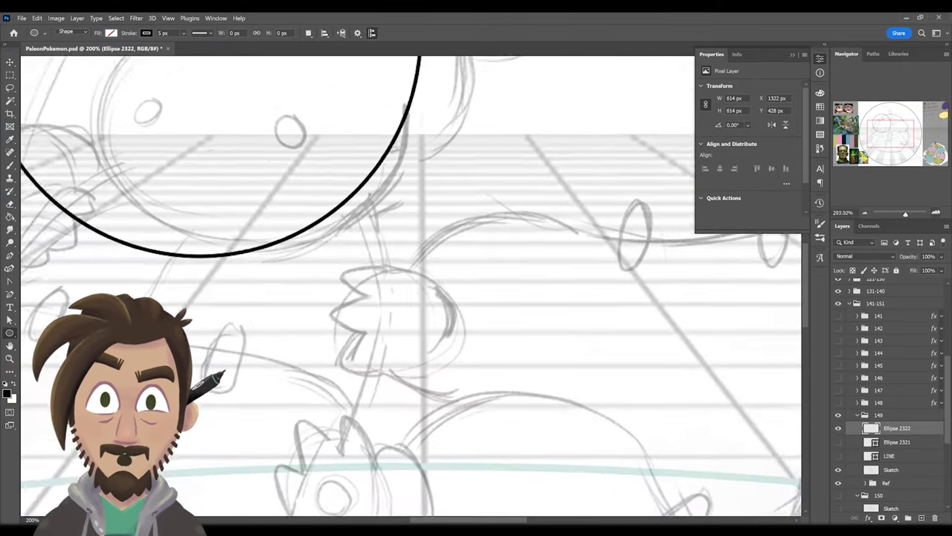
drag(889, 128, 880, 120)
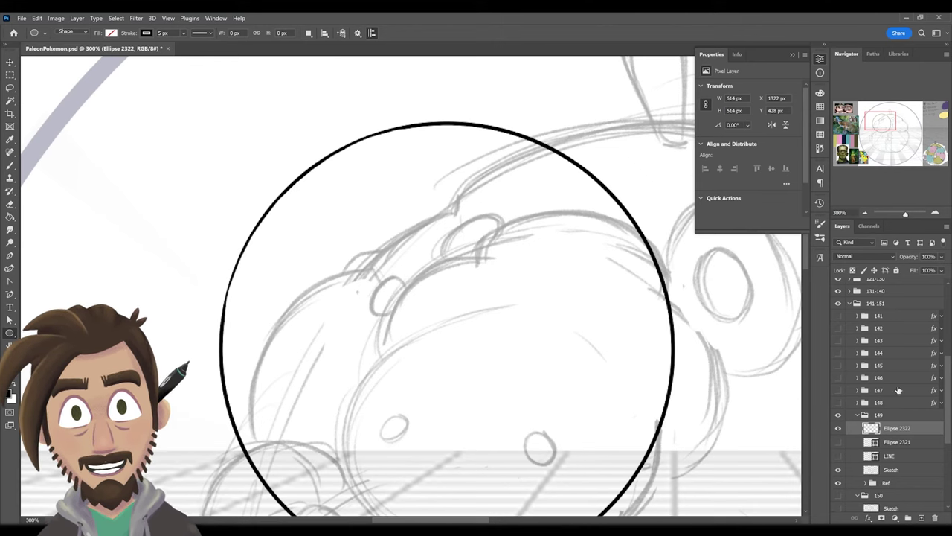
key(ctrl+minus)
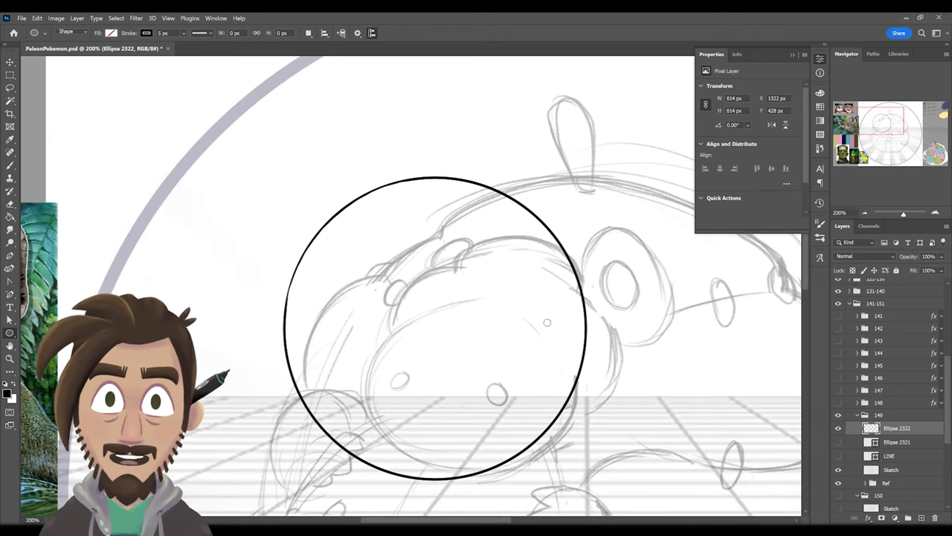
mouse_move(377, 202)
mouse_down()
mouse_move(341, 213)
mouse_move(303, 268)
mouse_up()
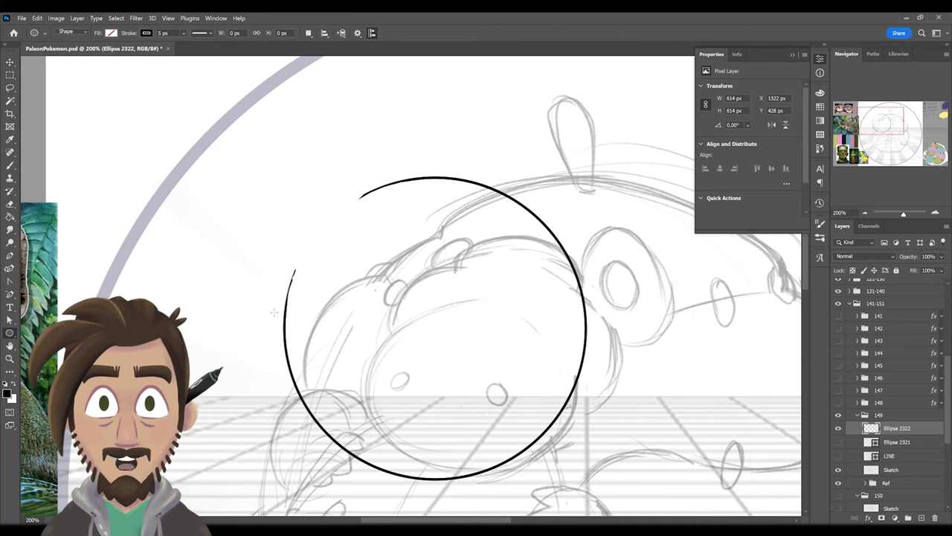
Select the whole rasterized circle with the Lasso and delete its remaining outline.
mouse_move(487, 143)
mouse_down()
mouse_move(365, 165)
mouse_move(673, 279)
mouse_move(482, 143)
mouse_up()
key(l)
mouse_move(439, 116)
mouse_down()
mouse_move(233, 276)
mouse_move(673, 306)
mouse_move(438, 115)
mouse_up()
key(u)
key(Delete)
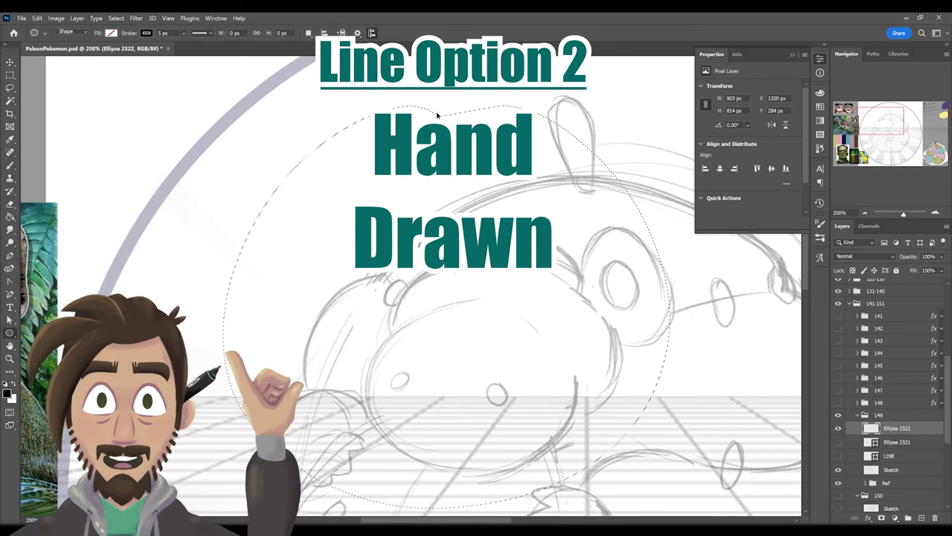
Clear the selection and choose the G - Oil Paint brush for drawing the lines.
key(ctrl+d)
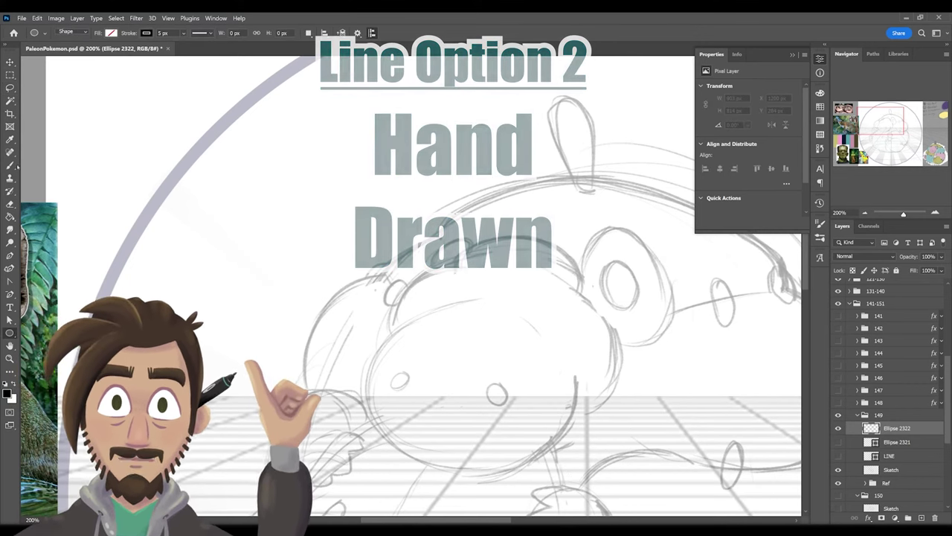
click(9, 165)
right_click(435, 206)
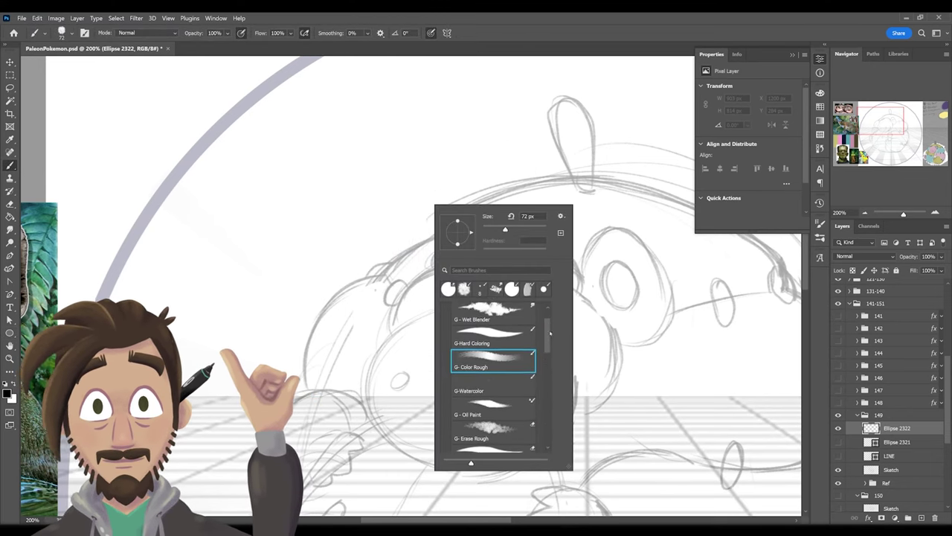
drag(552, 324, 554, 340)
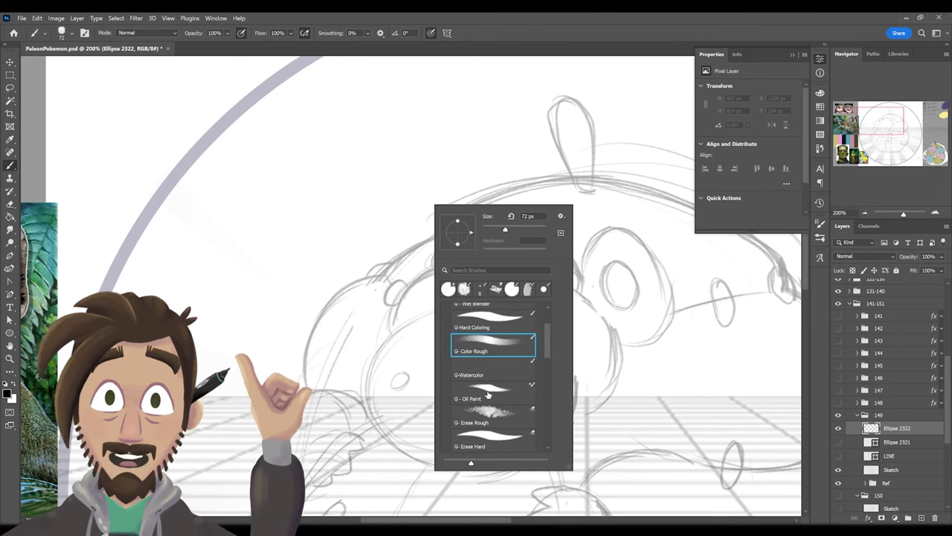
click(482, 391)
click(703, 255)
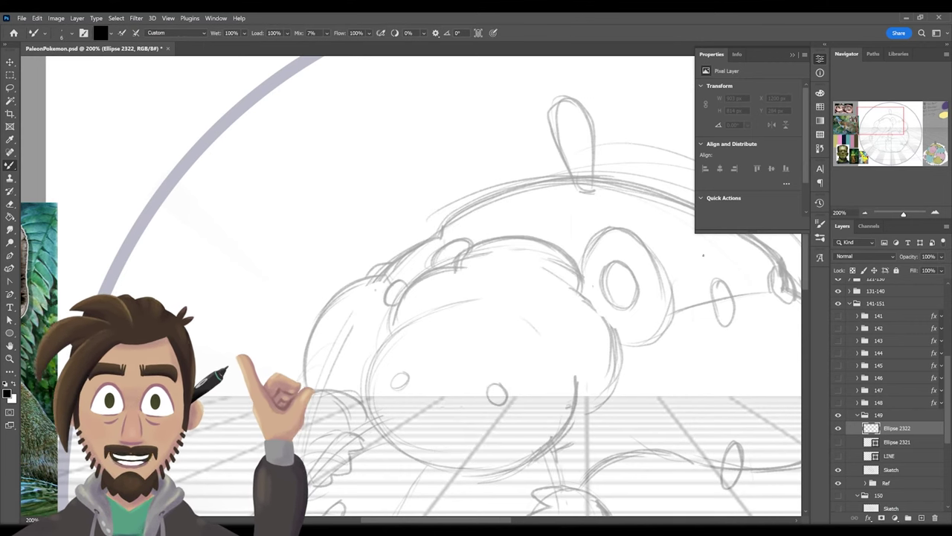
Paint test lines around the head: a long looping curve, three thick parallel strokes and a wavy line of varying width.
mouse_move(192, 302)
mouse_down()
mouse_move(251, 224)
mouse_move(400, 192)
mouse_move(392, 298)
mouse_move(599, 258)
mouse_up()
click(937, 214)
click(935, 214)
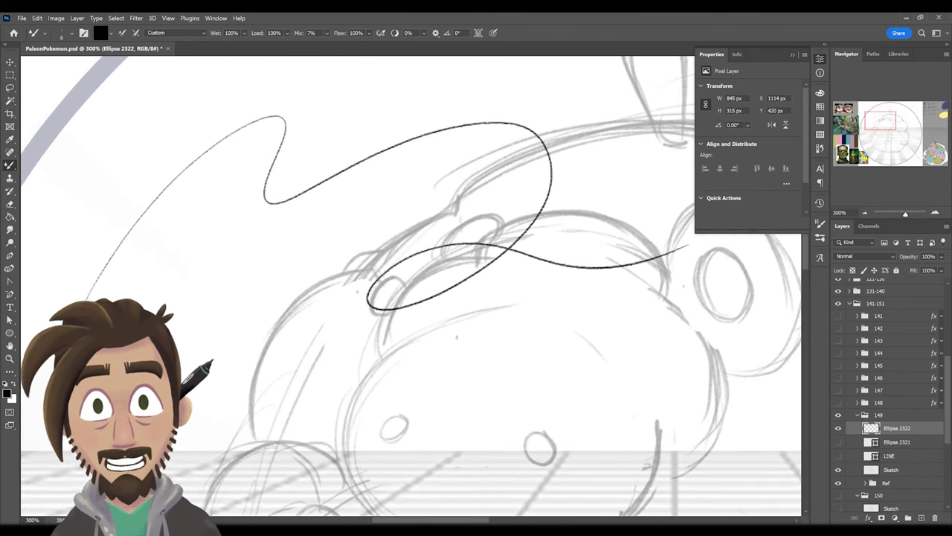
drag(402, 347, 526, 294)
drag(422, 356, 571, 301)
drag(470, 357, 624, 300)
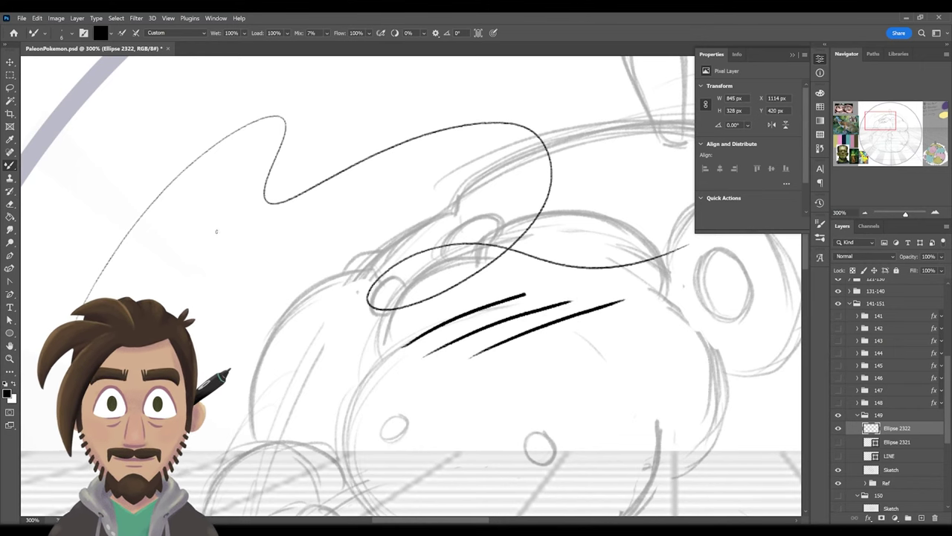
drag(203, 238, 232, 268)
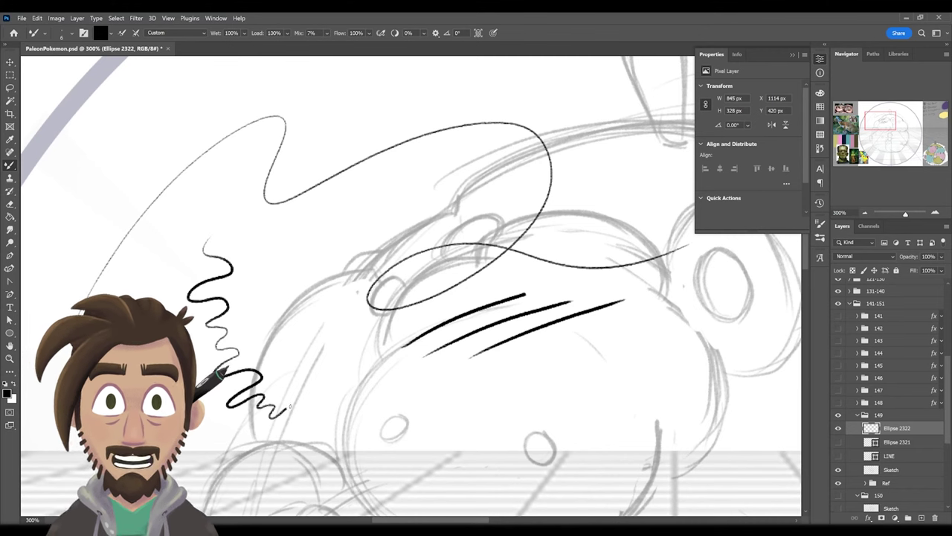
drag(291, 406, 442, 418)
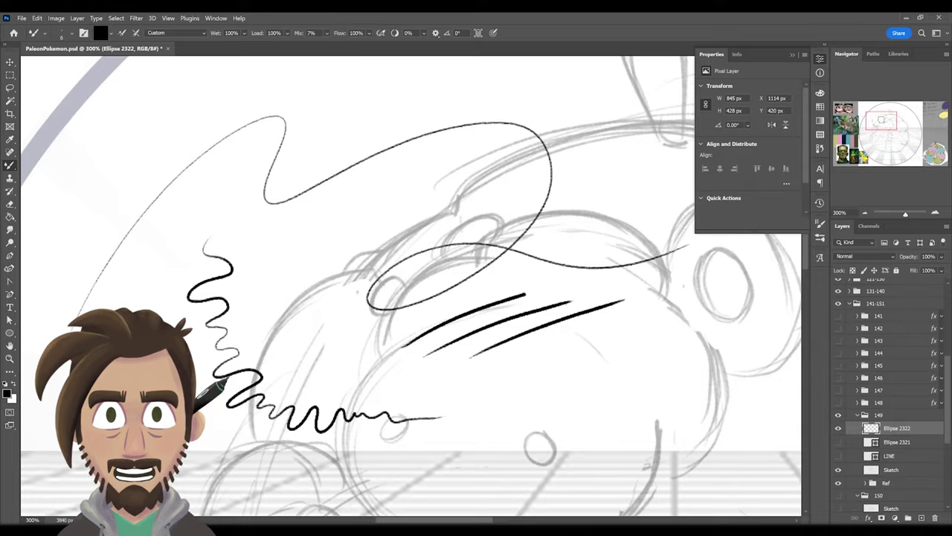
Circle the "Oil Paint" note and its number 6 in the grey notes area.
drag(880, 119, 938, 101)
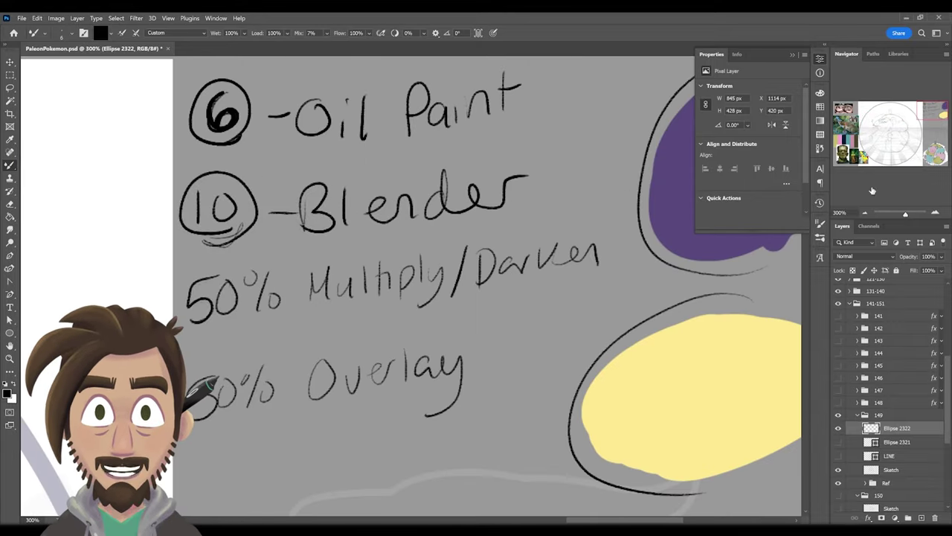
key(ctrl+minus)
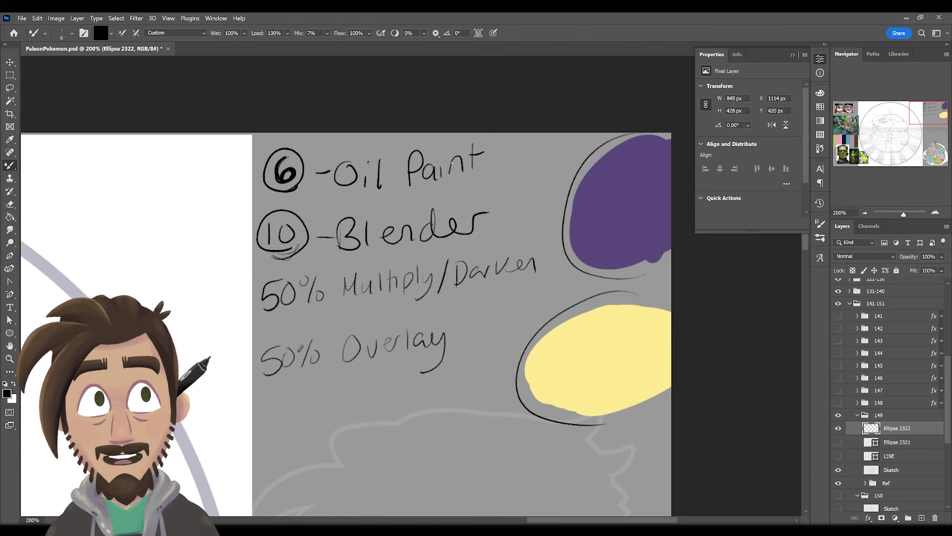
mouse_move(297, 134)
mouse_down()
mouse_move(547, 152)
mouse_move(192, 175)
mouse_up()
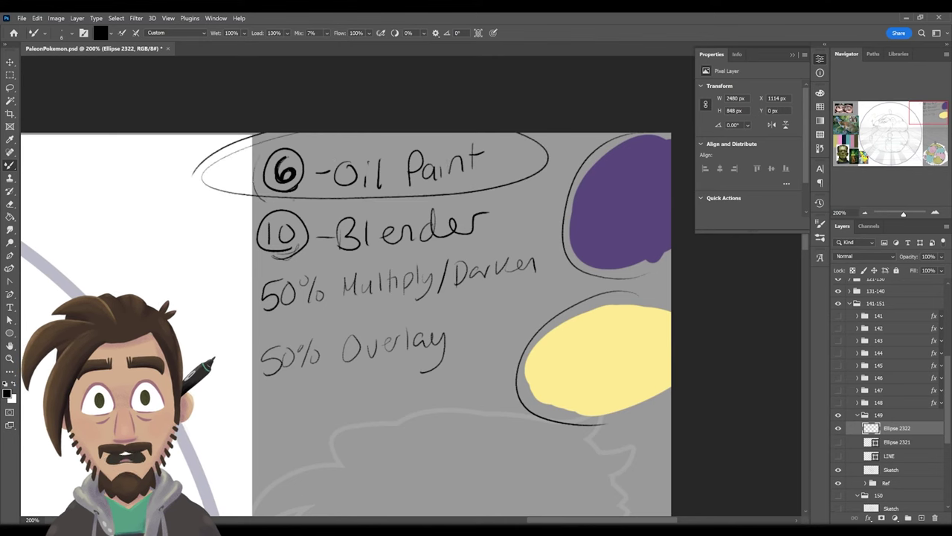
mouse_move(264, 201)
mouse_down()
mouse_move(314, 180)
mouse_move(228, 178)
mouse_up()
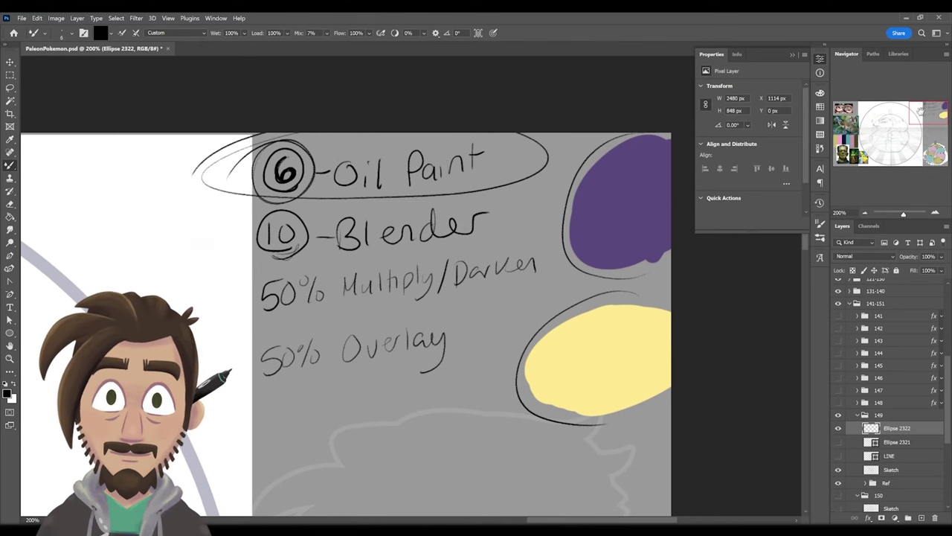
Paint a long freehand test line with several loops across the creature's body.
key(ctrl+minus)
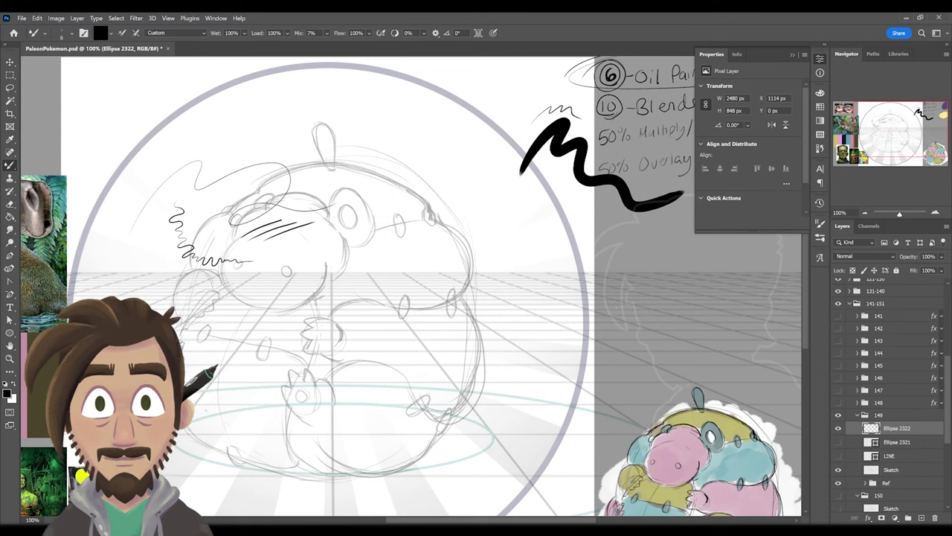
mouse_move(497, 244)
mouse_down()
mouse_move(551, 314)
mouse_move(482, 281)
mouse_move(537, 358)
mouse_move(474, 333)
mouse_move(508, 392)
mouse_move(504, 346)
mouse_move(521, 276)
mouse_move(525, 375)
mouse_move(435, 216)
mouse_move(345, 234)
mouse_move(196, 189)
mouse_move(147, 218)
mouse_move(262, 290)
mouse_move(220, 377)
mouse_move(242, 318)
mouse_move(433, 310)
mouse_move(360, 333)
mouse_move(388, 377)
mouse_up()
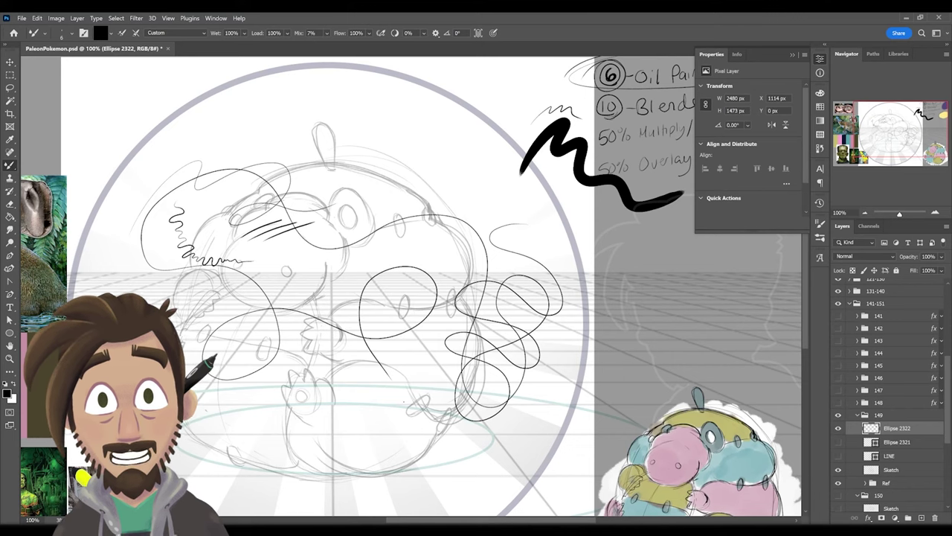
Try inking the lower-left body outline in one long stroke, undoing and redrawing it several times.
key(ctrl+equal)
drag(899, 132, 883, 140)
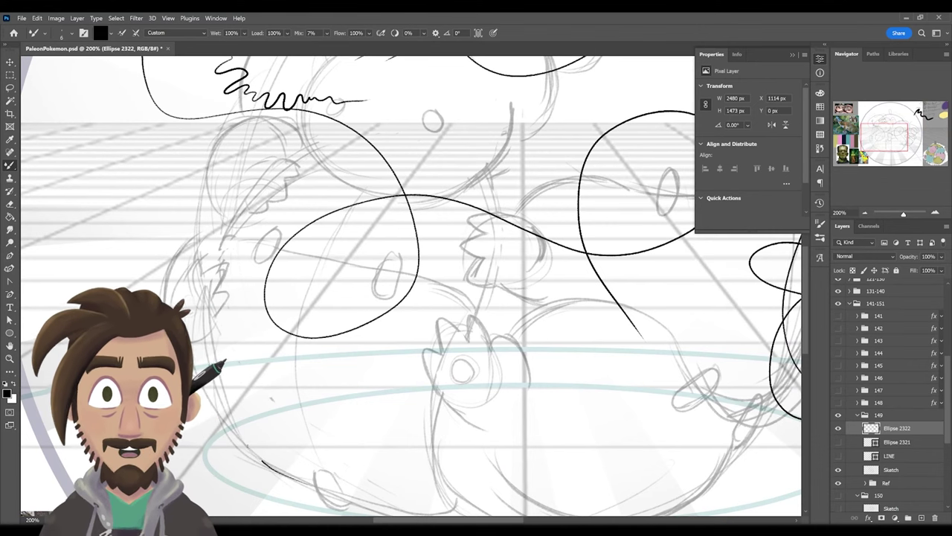
mouse_move(248, 446)
mouse_down()
mouse_move(209, 327)
mouse_move(237, 209)
mouse_up()
key(ctrl+z)
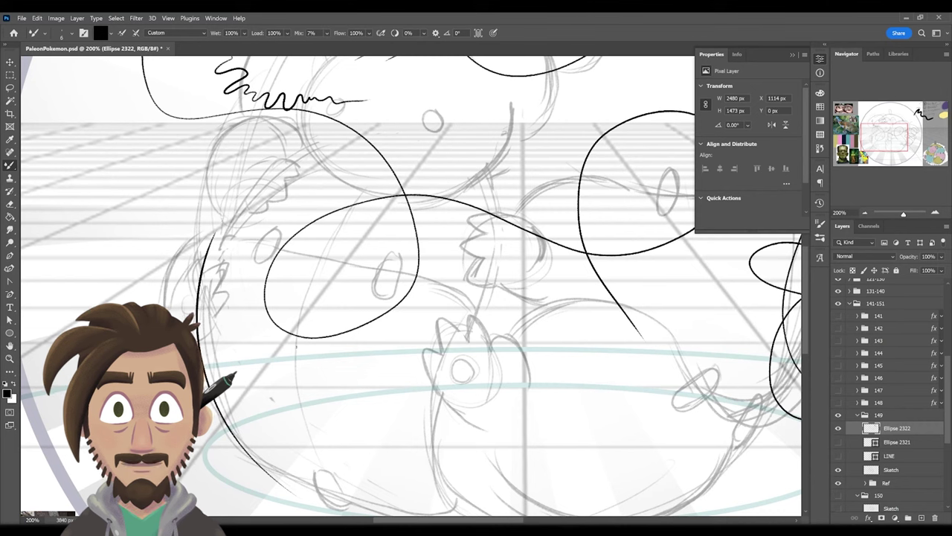
drag(319, 496, 202, 250)
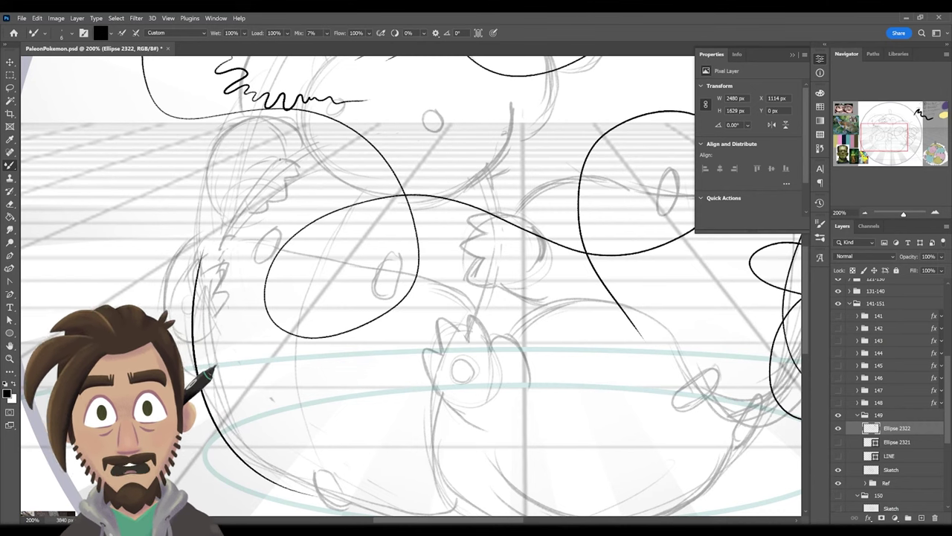
key(ctrl+z)
mouse_move(331, 497)
mouse_down()
mouse_move(272, 473)
mouse_move(220, 247)
mouse_move(304, 488)
mouse_move(205, 249)
mouse_up()
key(ctrl+z)
key(ctrl+z)
drag(328, 500, 197, 258)
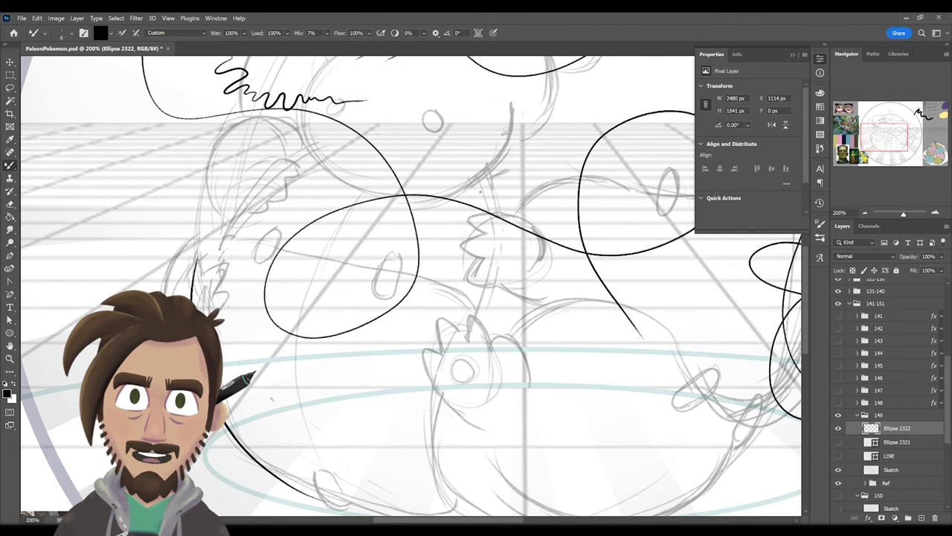
key(ctrl+z)
drag(320, 500, 253, 201)
Paint short parallel practice strokes over the lower body, with a number 2 between the two groups.
drag(416, 297, 396, 265)
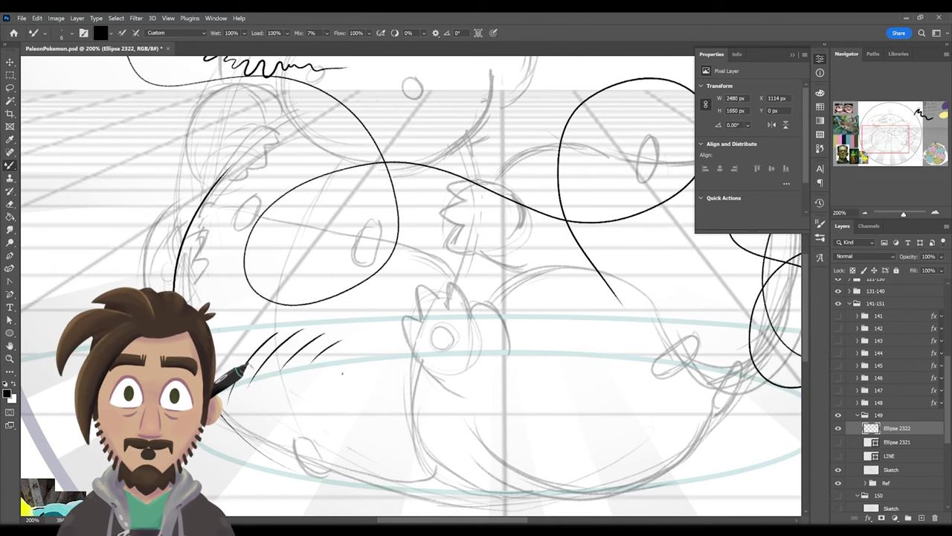
mouse_move(344, 368)
mouse_down()
mouse_move(352, 396)
mouse_move(394, 379)
mouse_up()
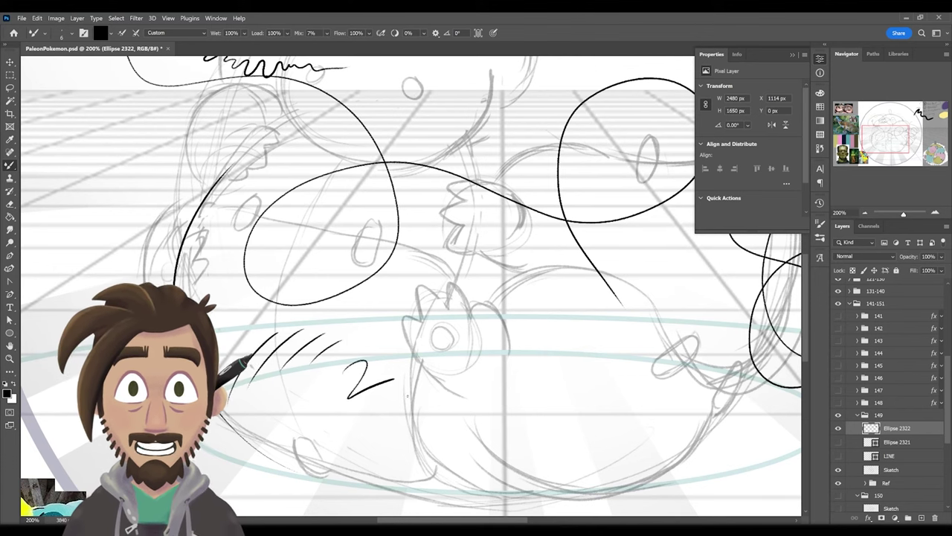
drag(348, 421, 430, 381)
drag(369, 425, 441, 389)
drag(409, 416, 446, 400)
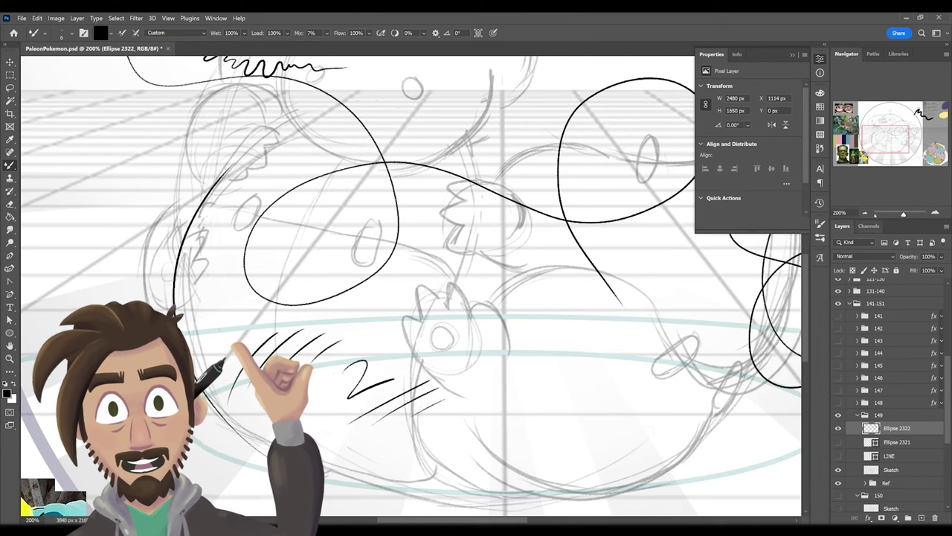
Sweep long test strokes across the whole creature with the full canvas in view.
drag(876, 136, 881, 133)
click(865, 213)
click(866, 214)
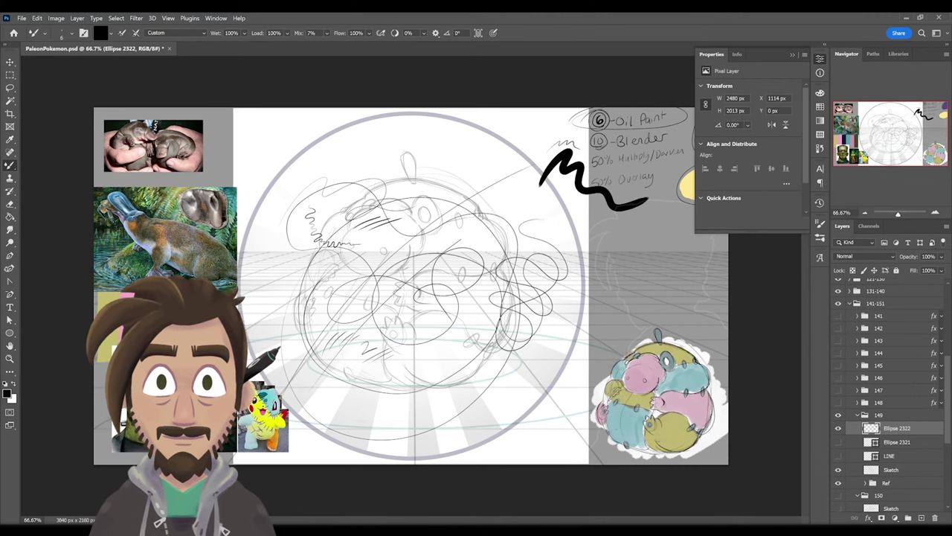
drag(344, 414, 598, 222)
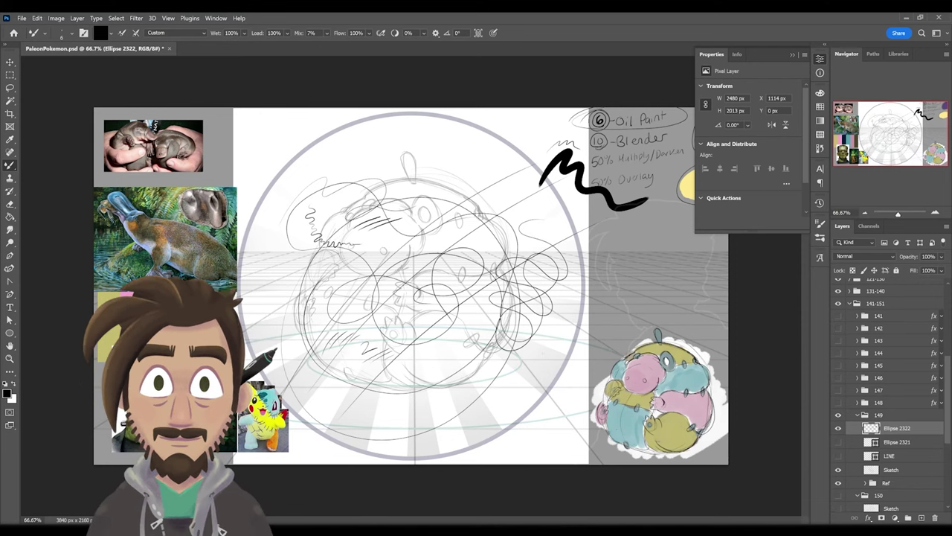
mouse_move(500, 392)
mouse_down()
mouse_move(262, 285)
mouse_move(394, 282)
mouse_move(422, 309)
mouse_up()
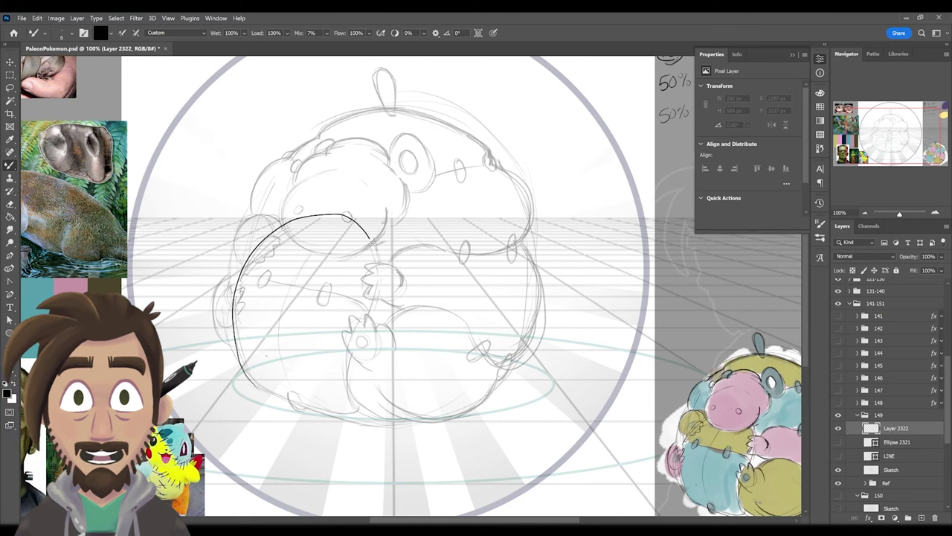
Finish outlining the lower-left body section, and draw the snout and claw outlines on a new layer above it.
drag(350, 394, 363, 414)
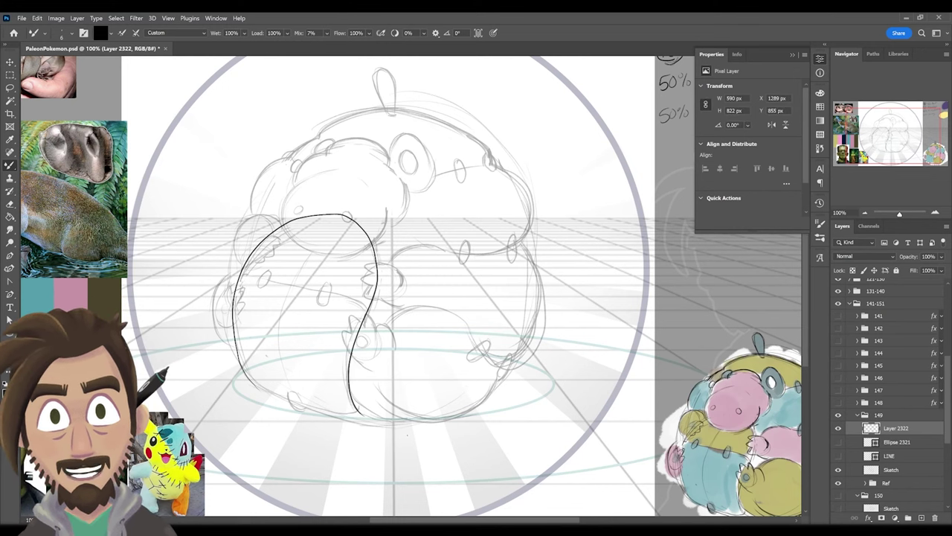
key(ctrl+alt+shift+n)
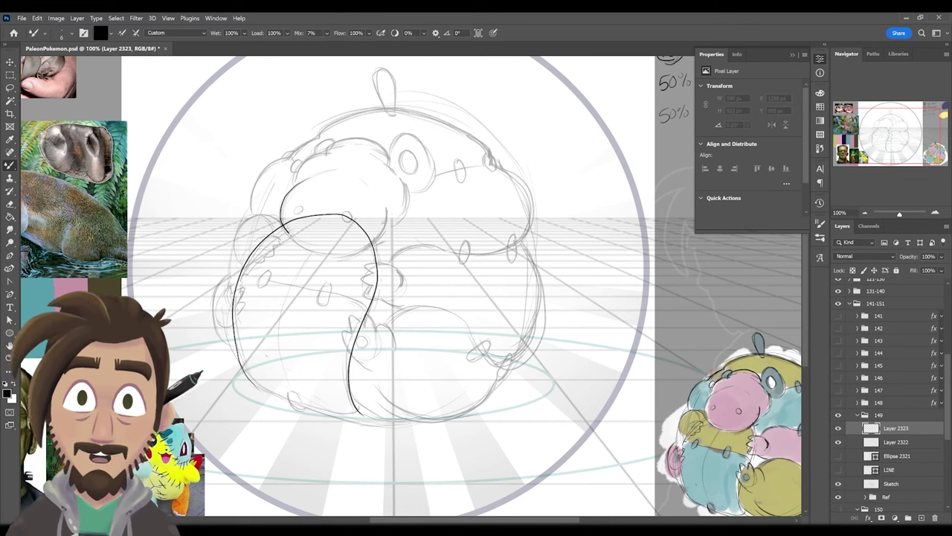
key(ctrl+z)
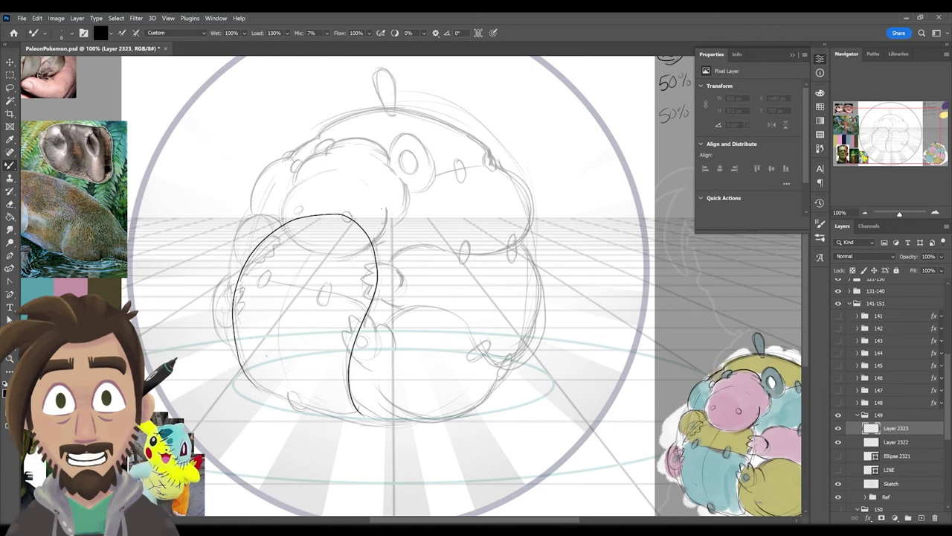
drag(386, 199, 385, 196)
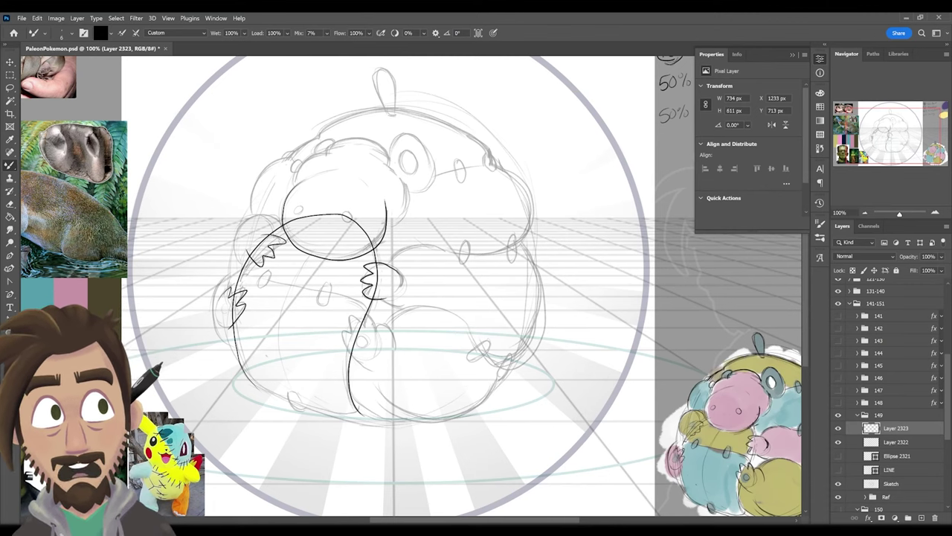
Select the body outline's layer and toggle its visibility off and on to compare the separate lines.
click(902, 441)
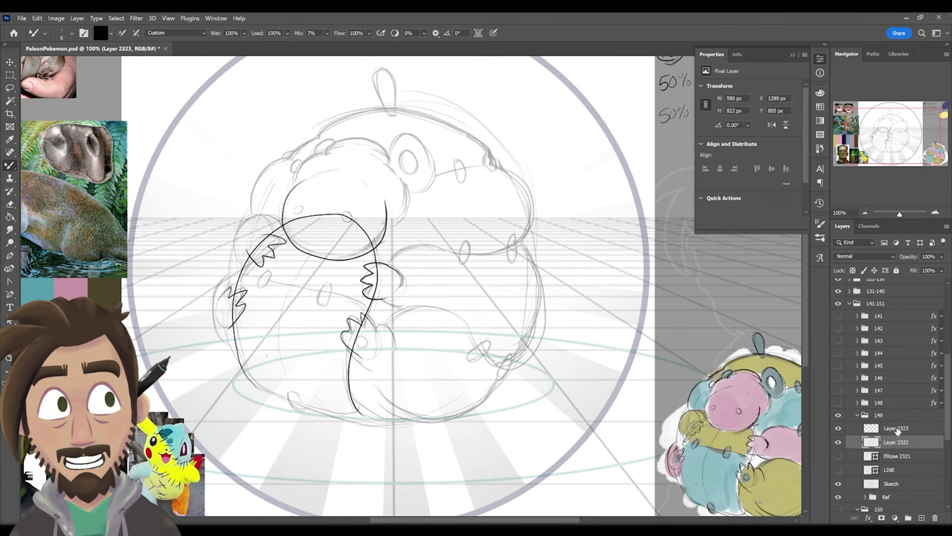
click(838, 442)
click(839, 441)
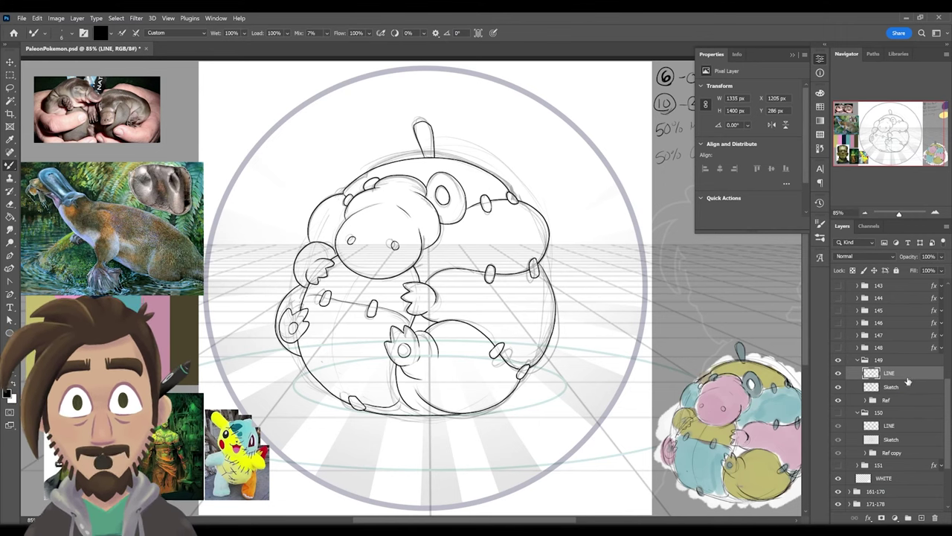
Duplicate the LINE layer in group 149 and rename the copy beneath it COLOR.
right_click(894, 374)
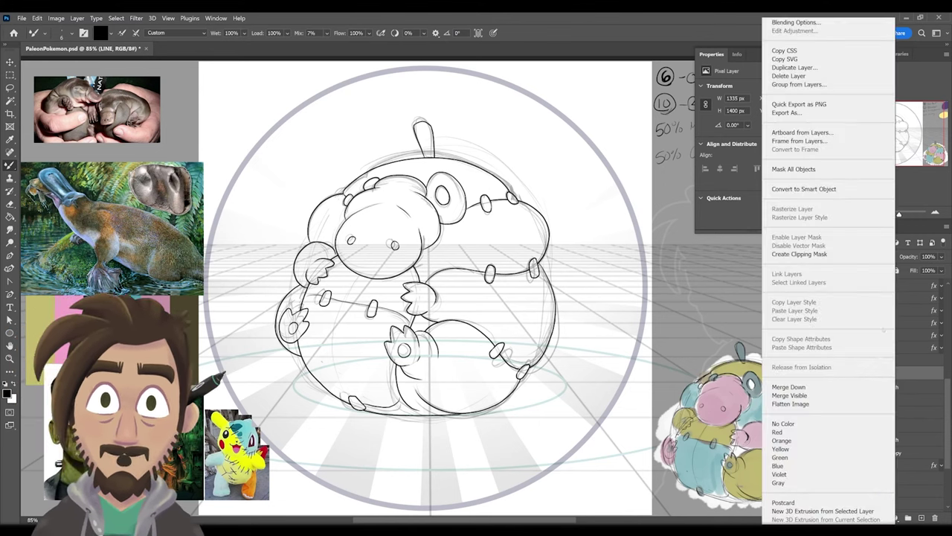
click(792, 77)
click(524, 84)
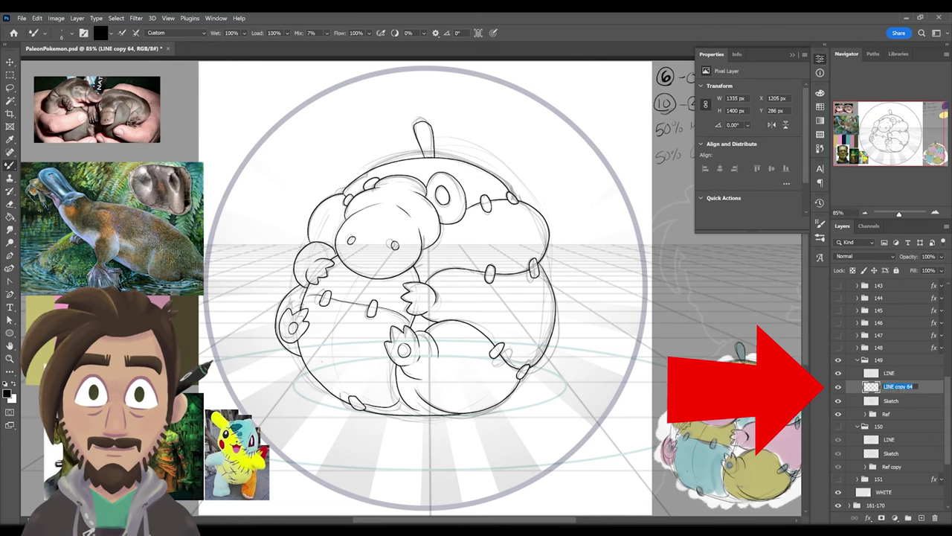
double_click(898, 388)
text(COLOR)
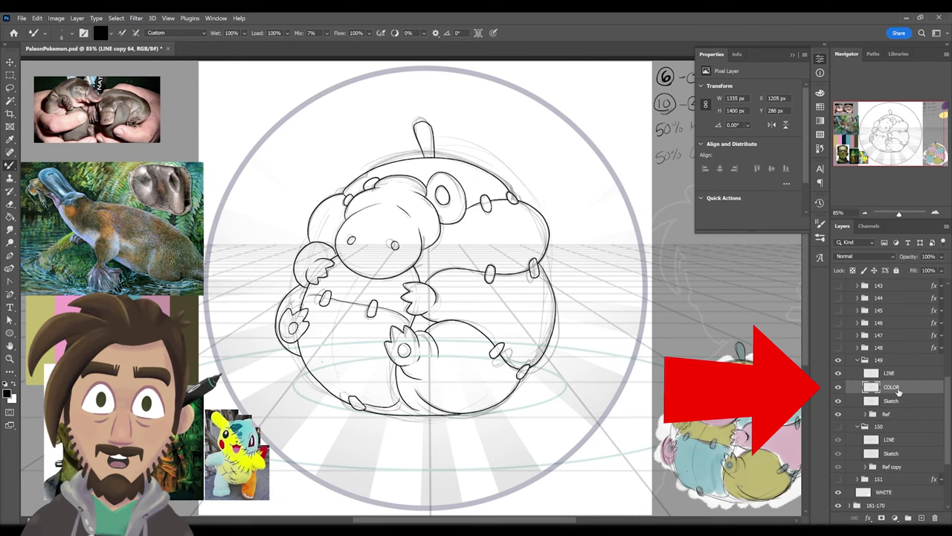
key(Return)
Fill the head and the right-hand body section with olive green on the COLOR layer using the Paint Bucket.
key(g)
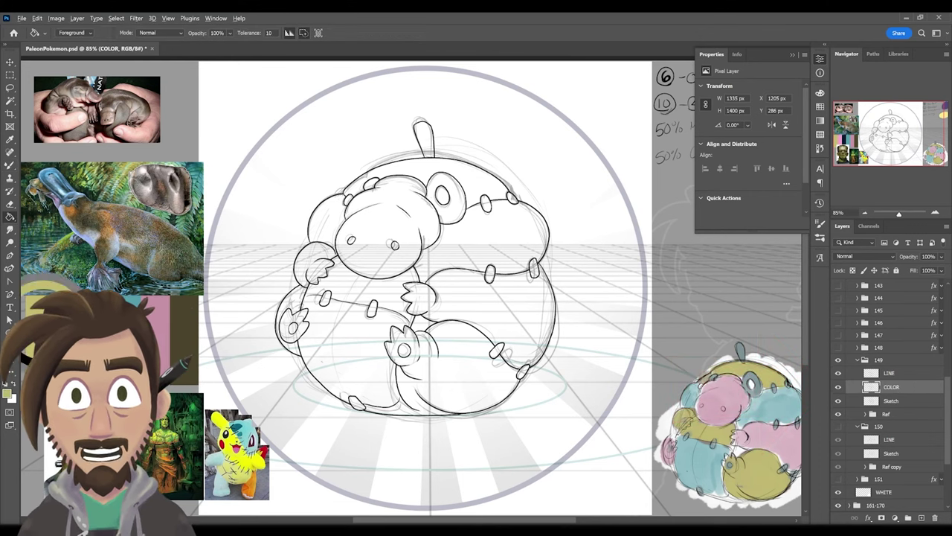
click(396, 221)
click(505, 325)
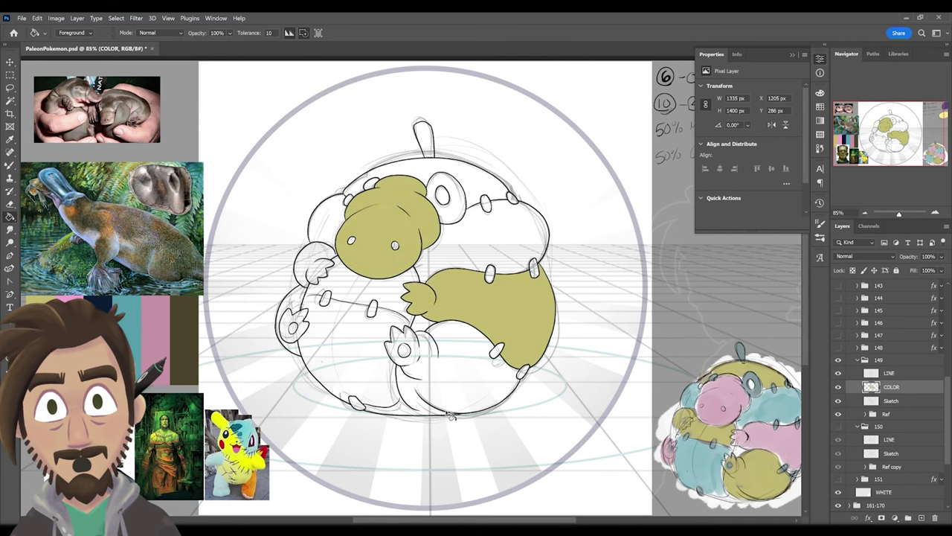
Fill the lower body sections with olive green, and undo the bucket fills on the COLOR layer.
click(456, 387)
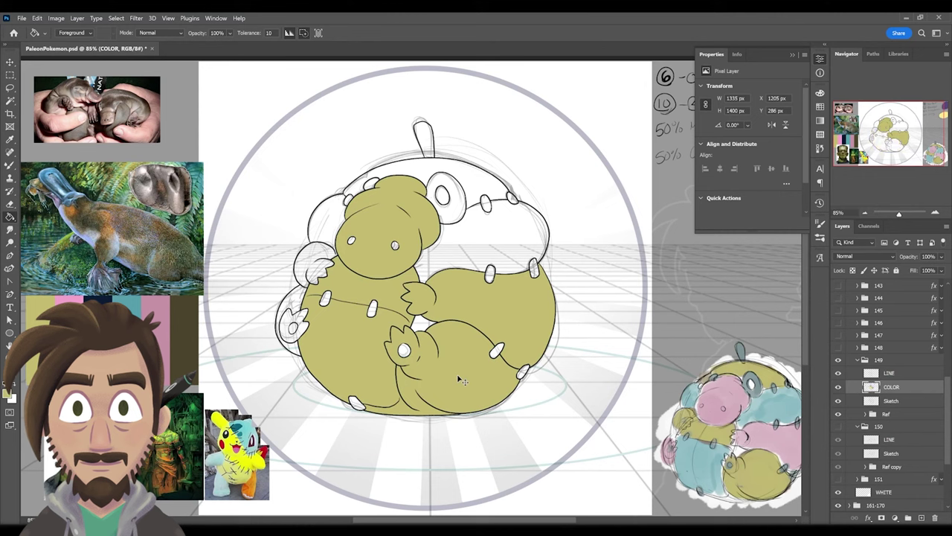
key(ctrl+z)
key(ctrl+z)
key(ctrl+z)
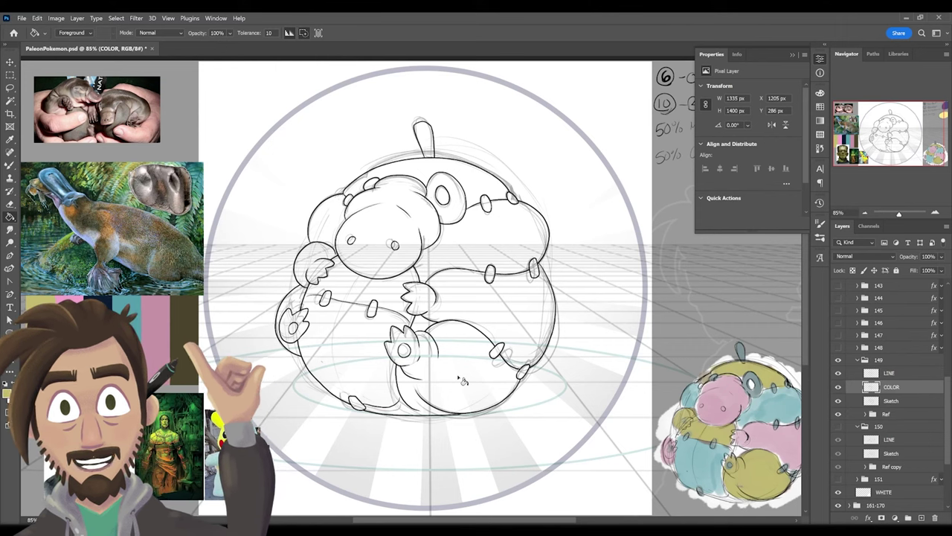
Switch to the Brush tool with the G-Hard Color preset for painting the flat colours.
key(b)
right_click(461, 380)
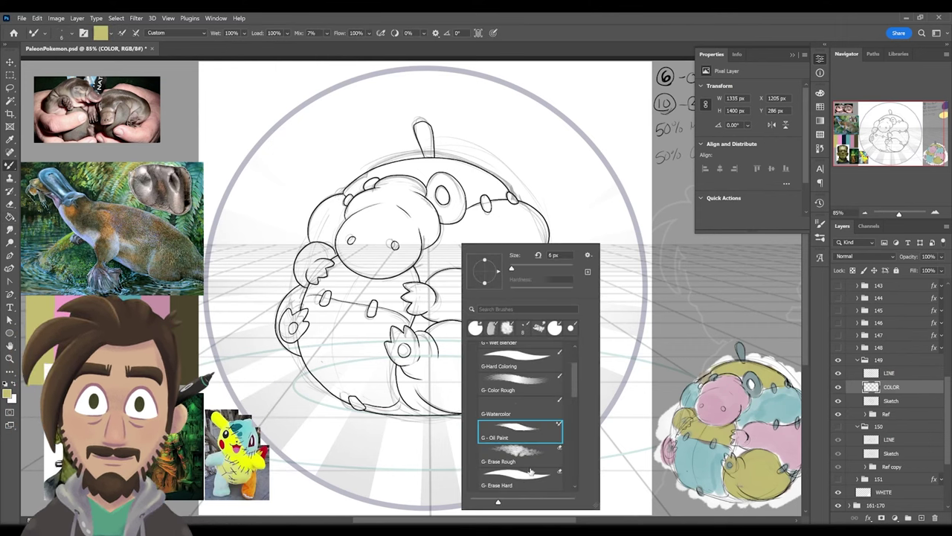
click(511, 364)
Try painting the stem on the creature's head olive green on the COLOR layer, and undo the strokes.
key(ctrl+plus)
key(ctrl+plus)
drag(461, 97, 396, 396)
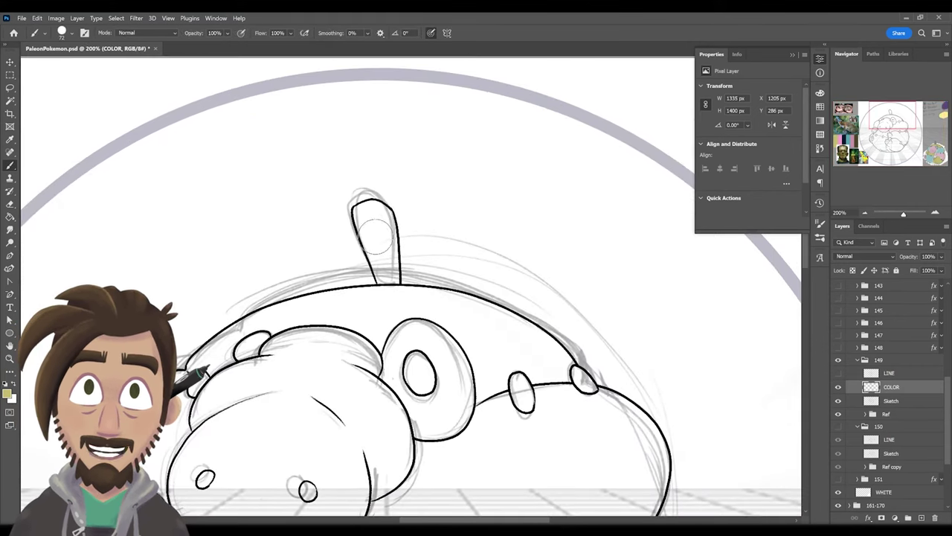
click(376, 247)
mouse_move(377, 247)
mouse_down()
mouse_move(395, 247)
mouse_move(372, 214)
mouse_up()
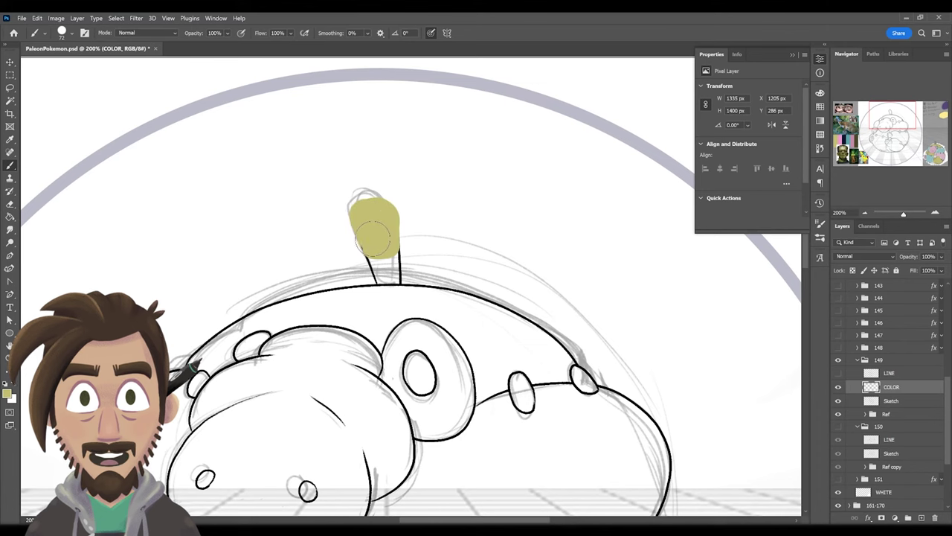
click(838, 374)
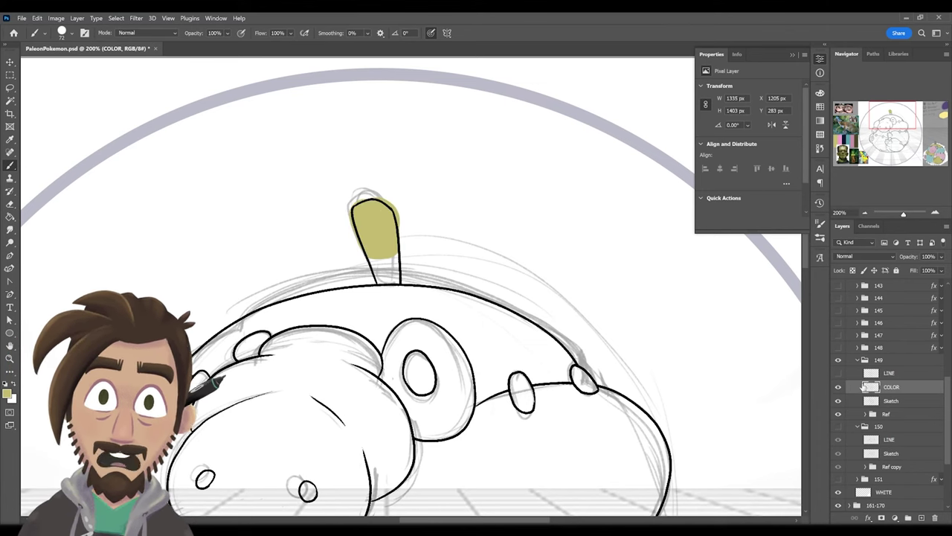
key(ctrl+z)
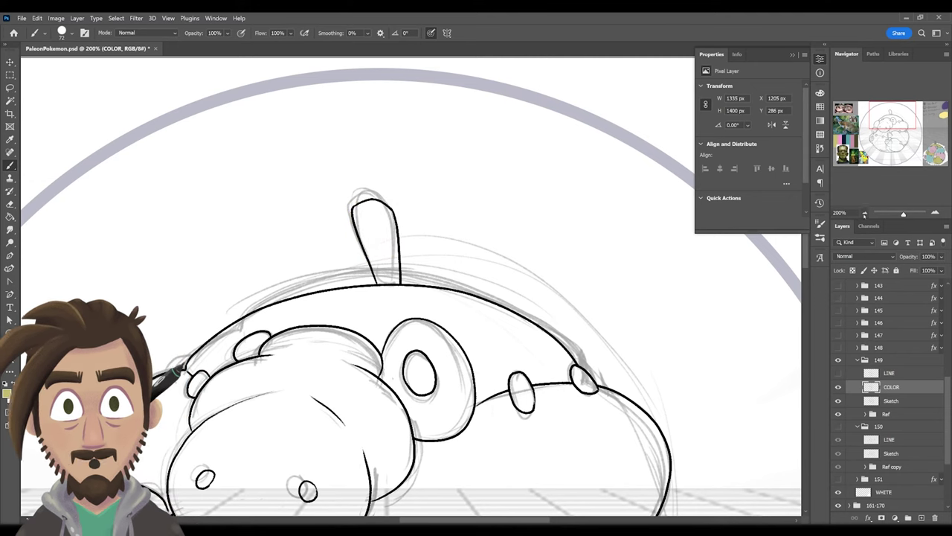
Select the area outside the creature with the Magic Wand and expand the selection by 2 pixels.
click(865, 212)
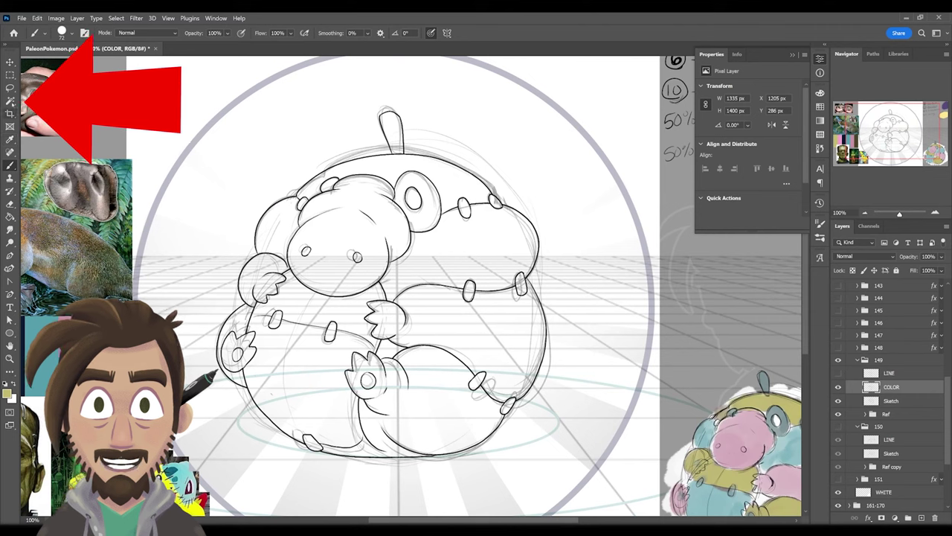
key(w)
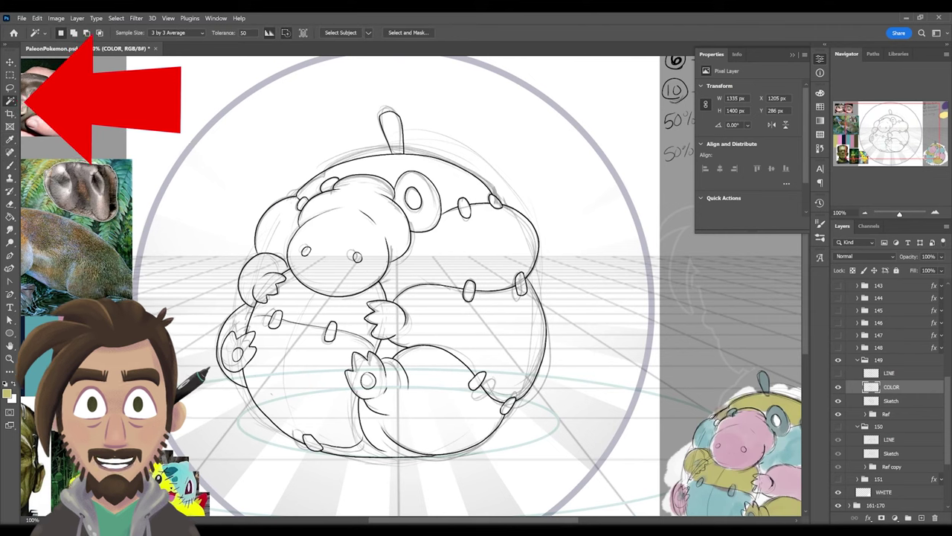
click(593, 258)
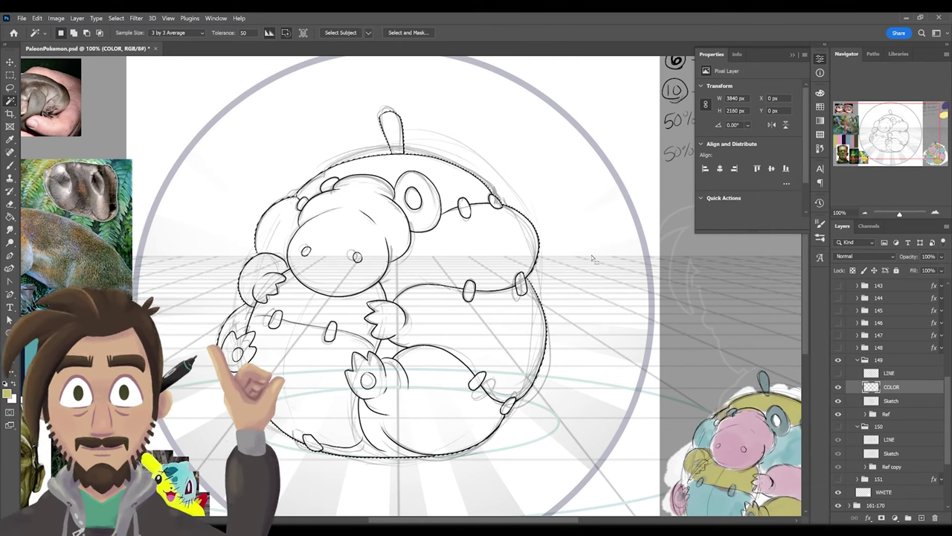
click(117, 18)
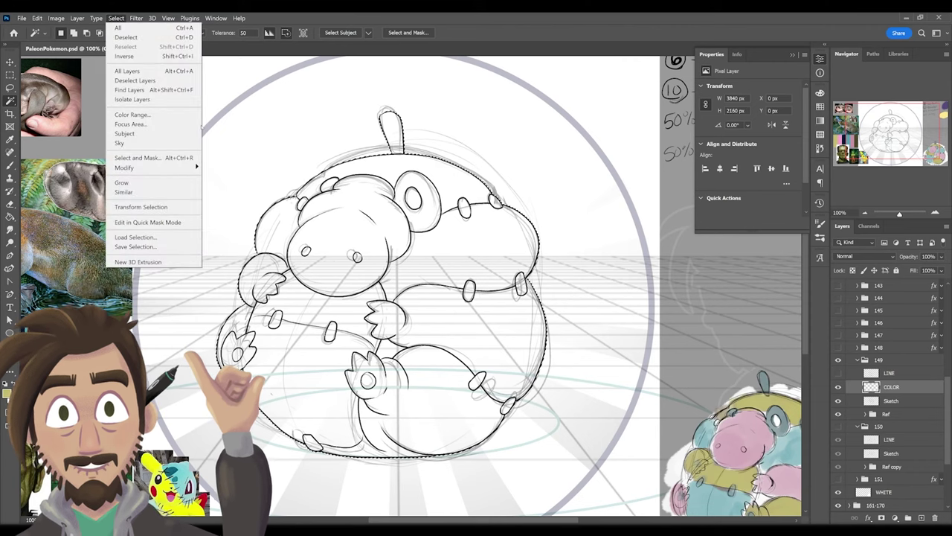
mouse_move(178, 168)
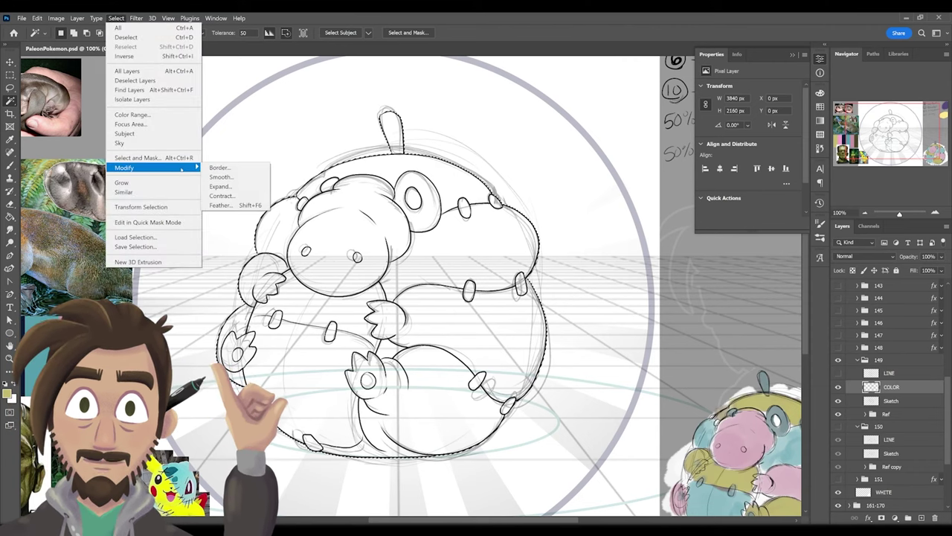
click(236, 186)
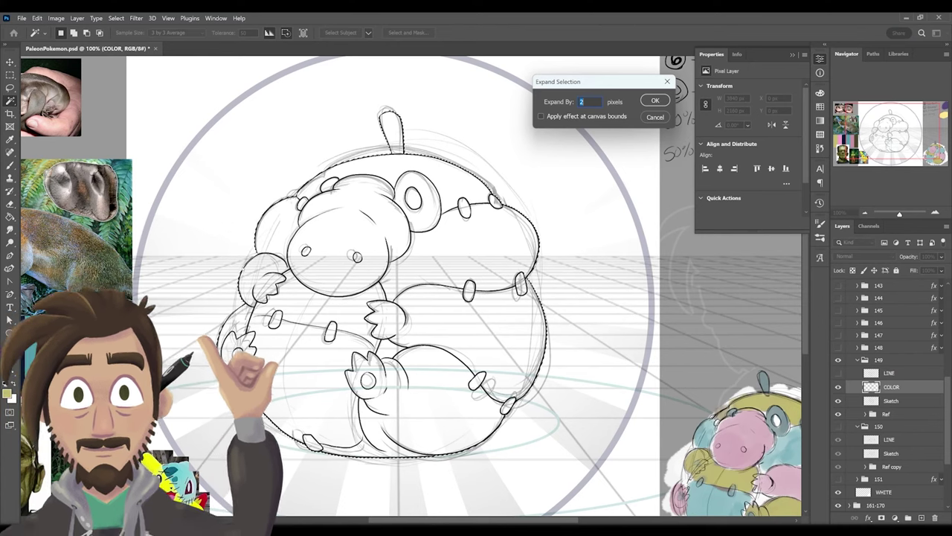
key(Return)
Examine up close how the expanded selection edge sits on the outline near the stitch on the creature's right side.
key(ctrl+plus)
key(ctrl+plus)
drag(535, 313, 223, 347)
click(935, 213)
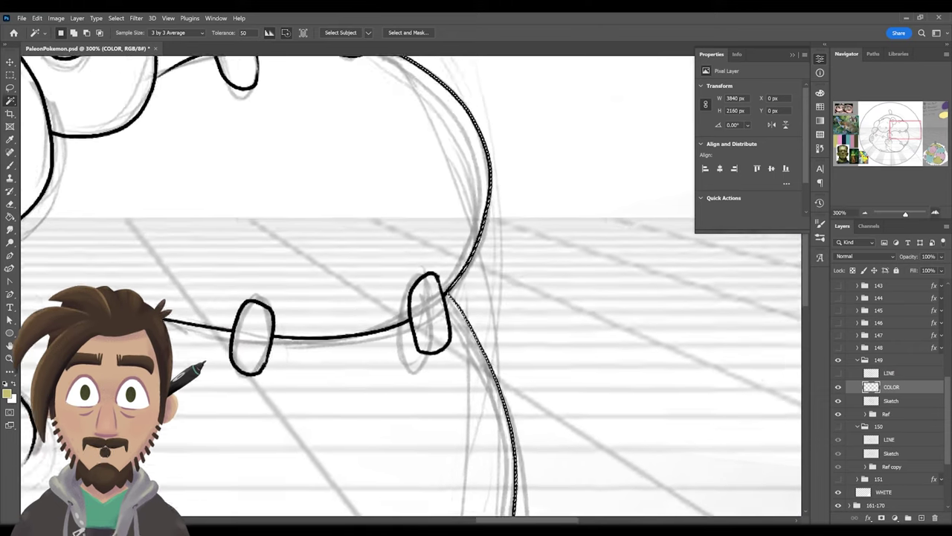
click(935, 212)
click(935, 212)
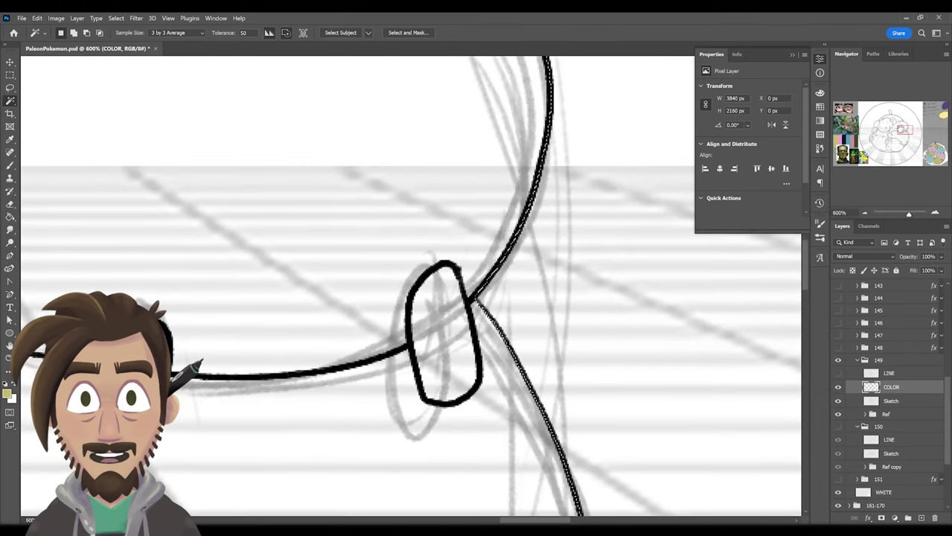
drag(901, 129, 905, 128)
drag(335, 260, 409, 298)
Try olive test strokes across the creature's right edge with the outside area selected, and undo them.
drag(504, 268, 333, 289)
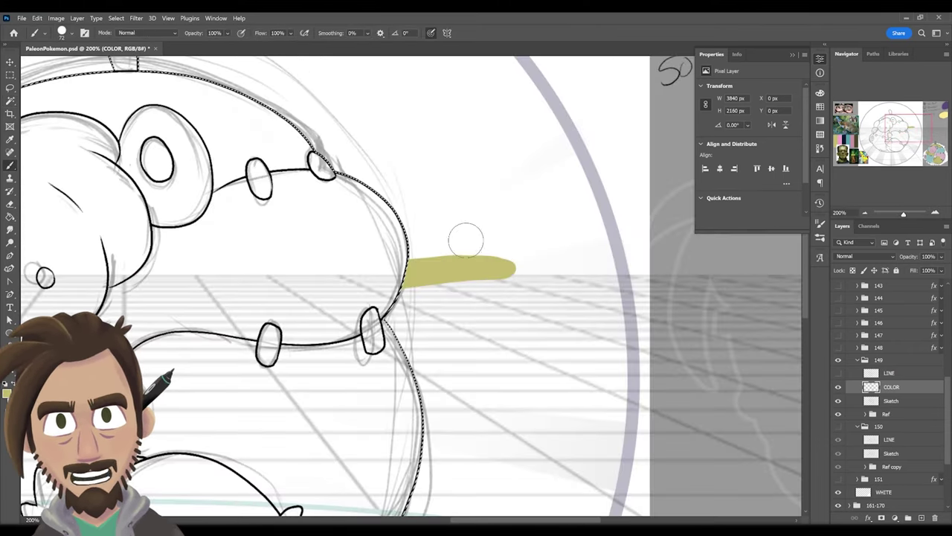
drag(501, 187, 307, 272)
drag(430, 106, 368, 178)
drag(499, 348, 418, 386)
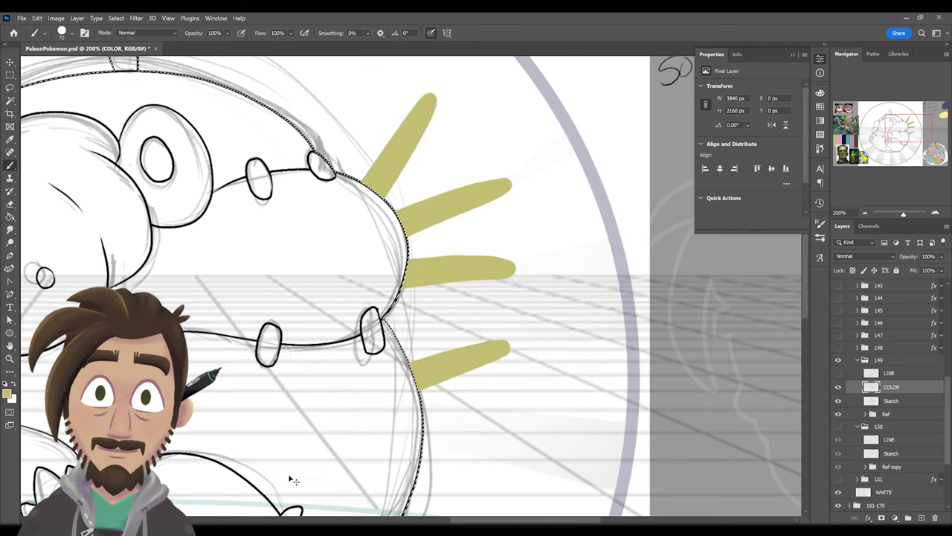
key(ctrl+z)
key(ctrl+z)
key(ctrl+z)
key(ctrl+z)
Invert the selection so that it covers the creature instead of the background.
click(116, 18)
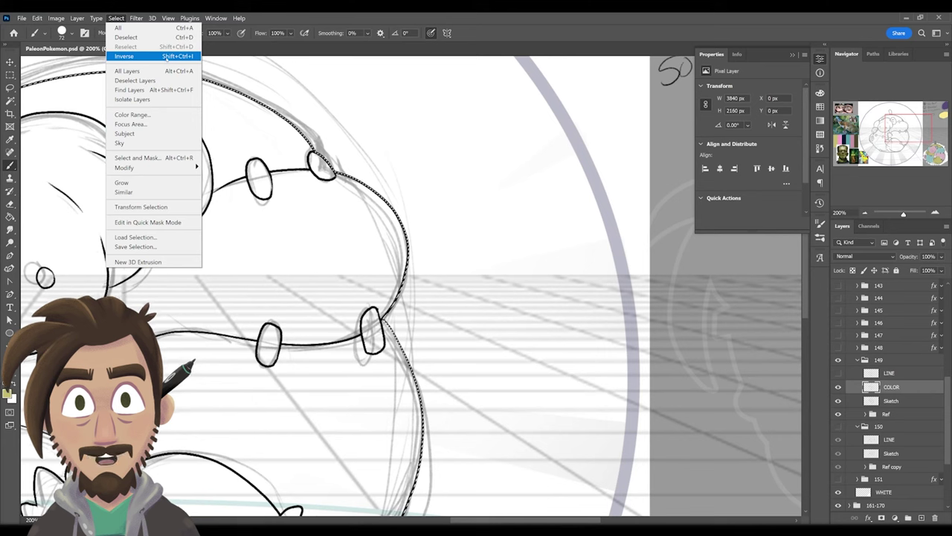
click(123, 57)
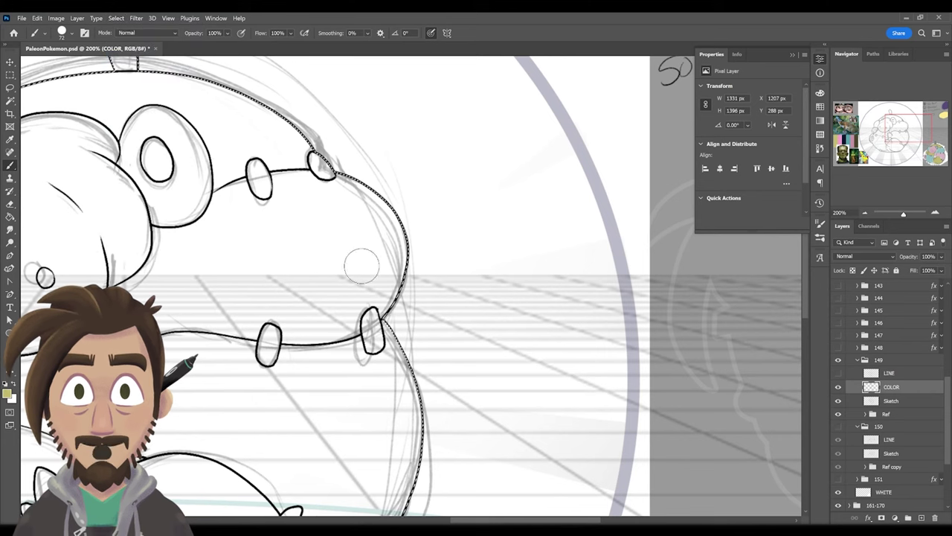
Try olive strokes inside the inverted selection on the upper-right body section, compare them with the LINE layer, and undo them.
drag(305, 282, 416, 231)
drag(290, 241, 419, 145)
drag(286, 223, 364, 139)
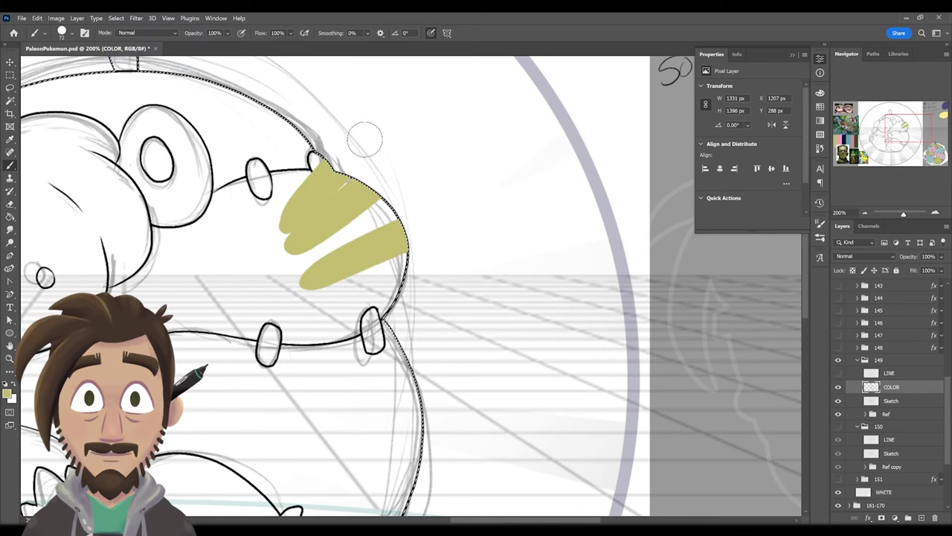
mouse_move(312, 296)
mouse_down()
mouse_move(338, 246)
mouse_move(372, 268)
mouse_up()
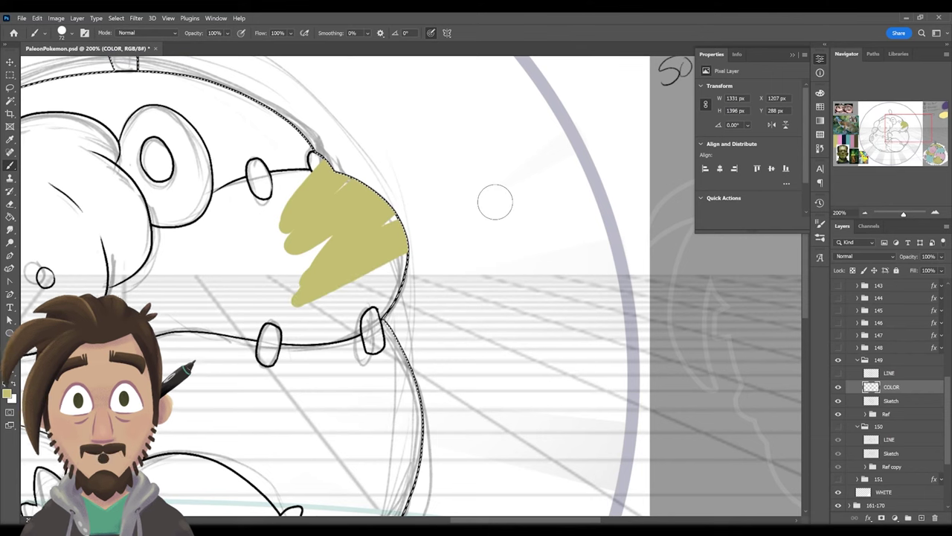
click(842, 373)
click(842, 373)
key(ctrl+z)
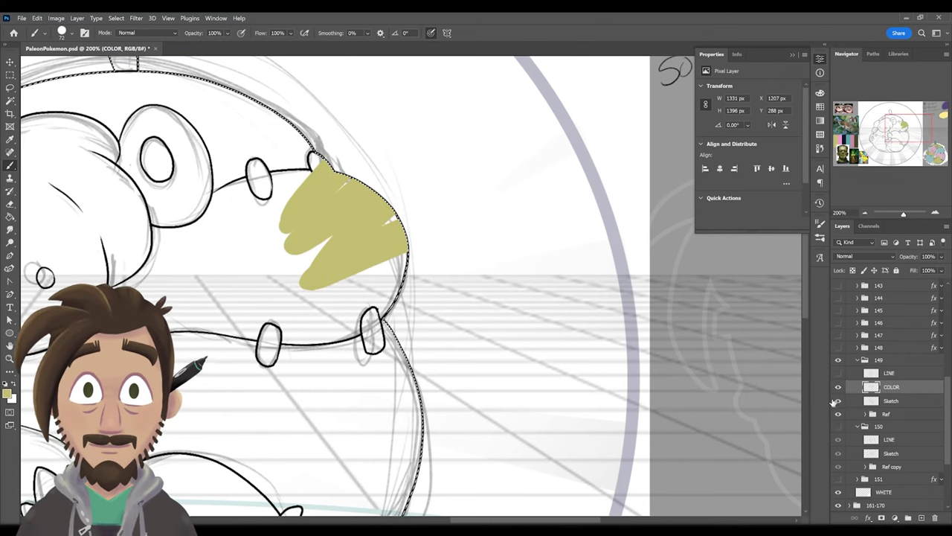
key(ctrl+z)
key(ctrl+z)
key(ctrl+z)
key(ctrl+z)
key(ctrl+z)
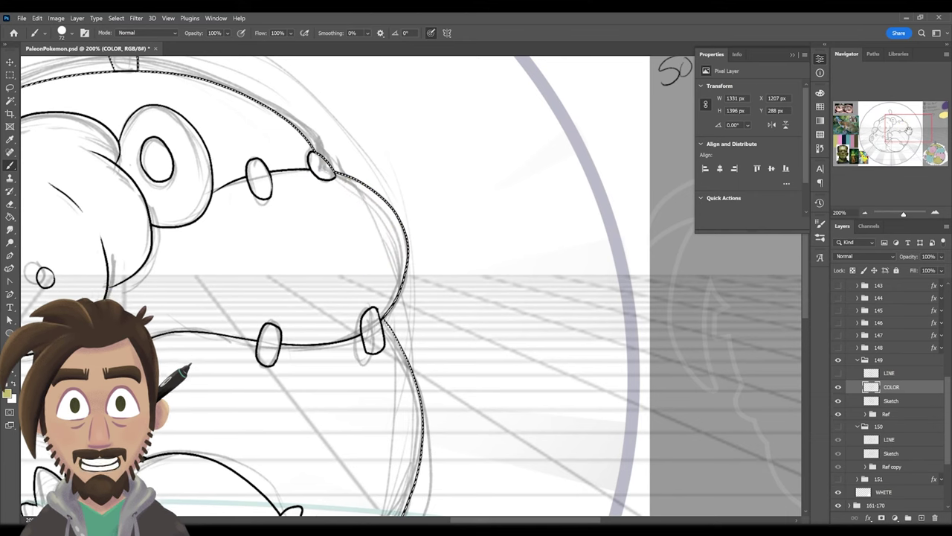
drag(908, 130, 902, 130)
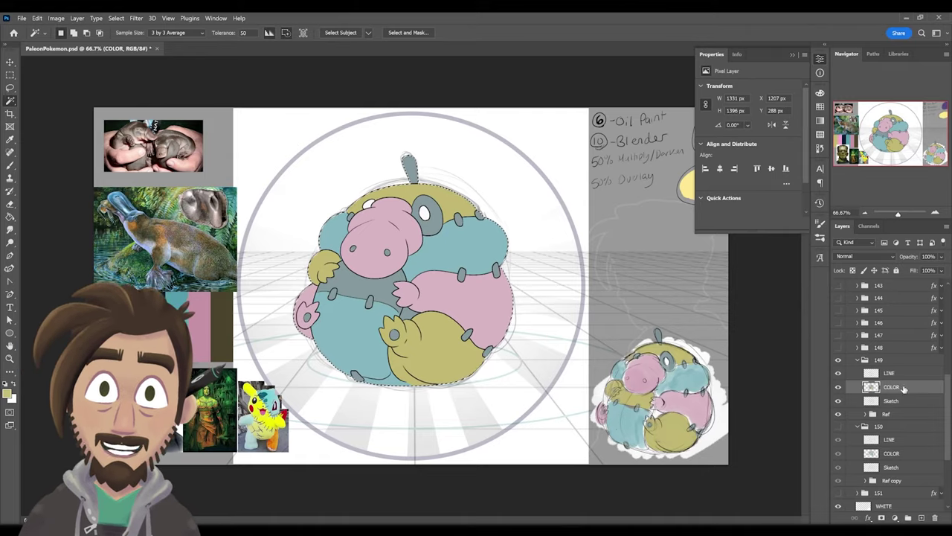
Add a new layer above COLOR in group 149 and name it Shadow.
click(922, 519)
click(922, 519)
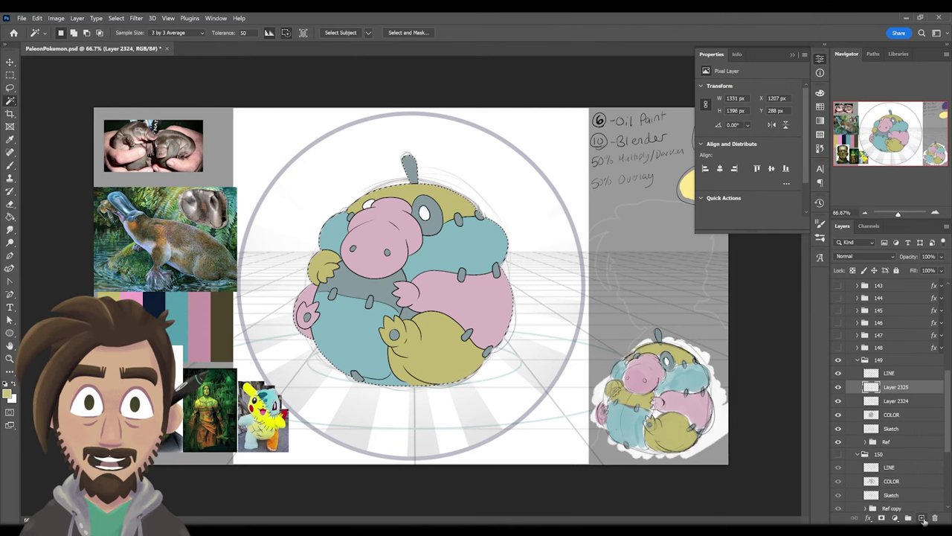
key(ctrl+z)
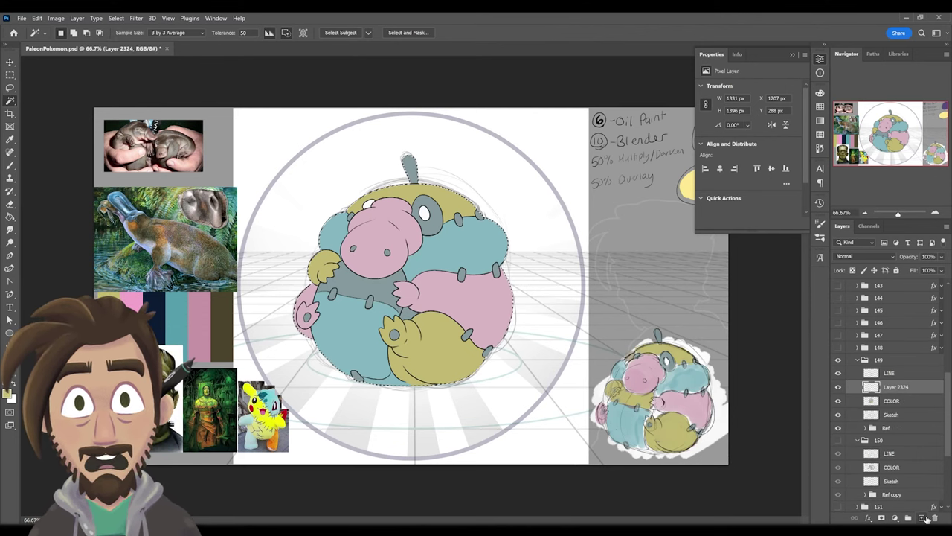
double_click(897, 388)
text(Shadow)
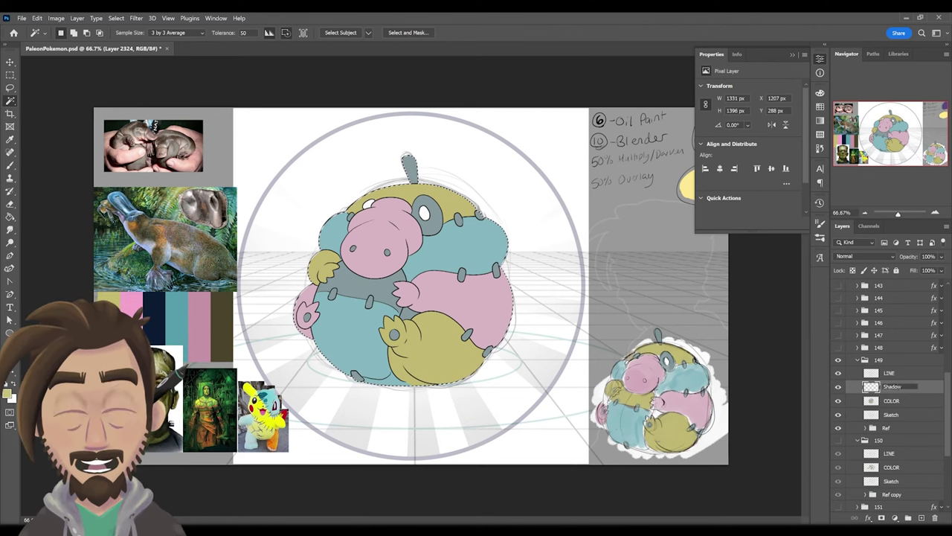
key(Return)
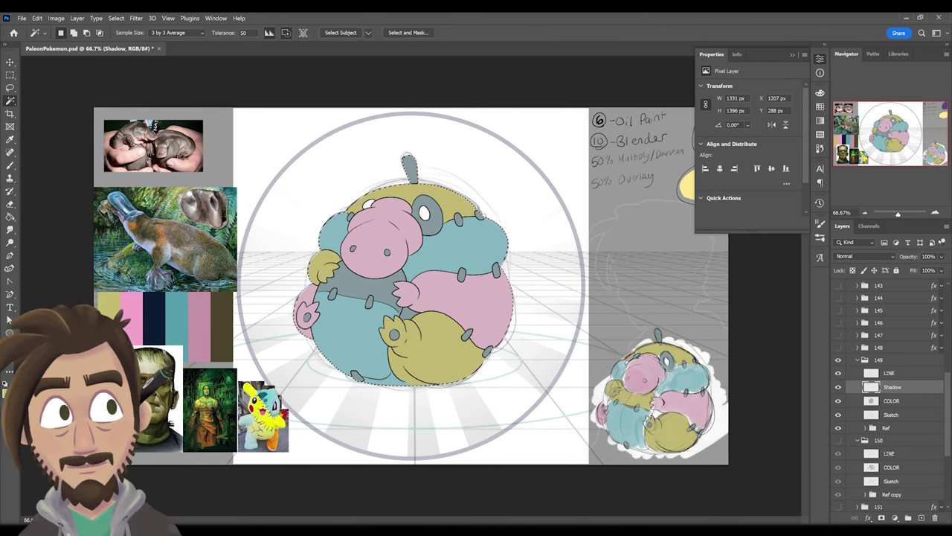
Set the Shadow layer's opacity to 50% and its blend mode to Multiply.
click(929, 257)
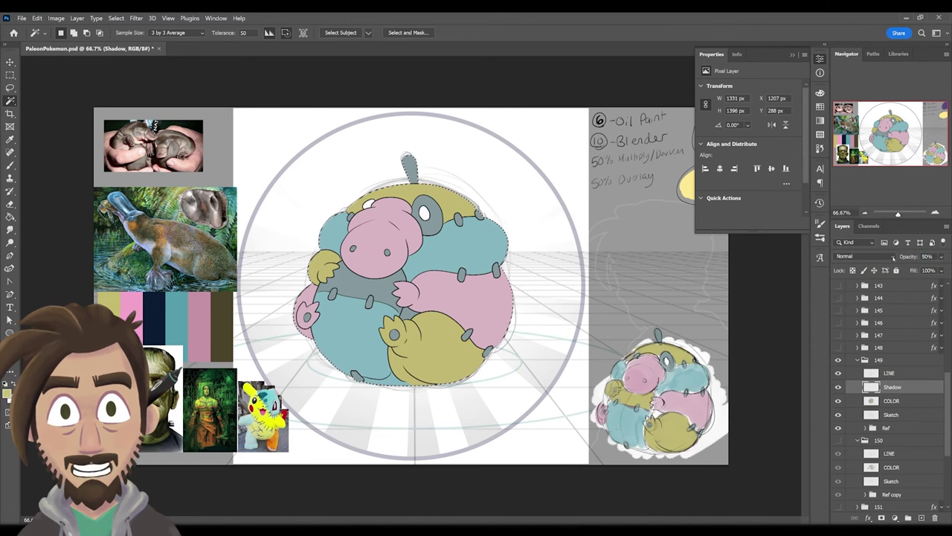
click(893, 256)
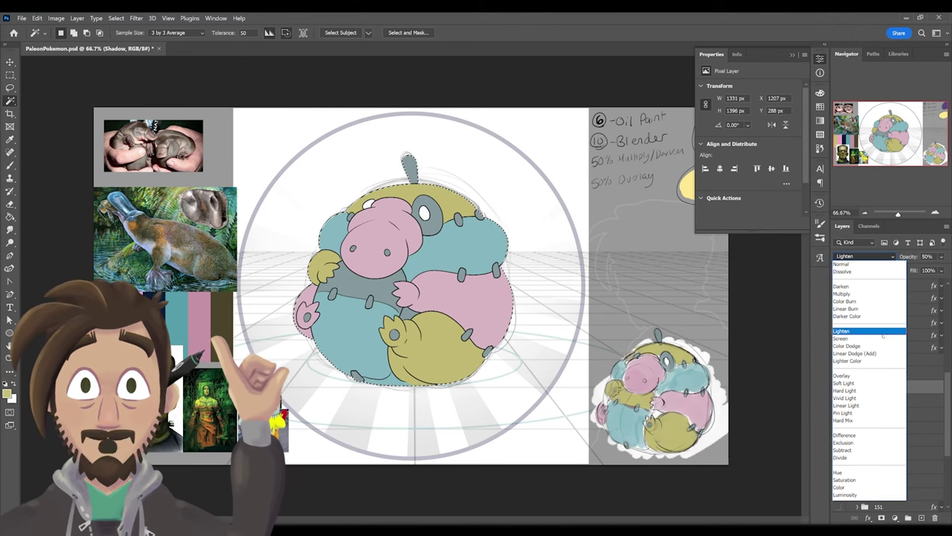
click(865, 295)
Rename the topmost Shadow copy HIGHLIGHT with blend mode Overlay, and make the Shadow layer active again.
text(Hi)
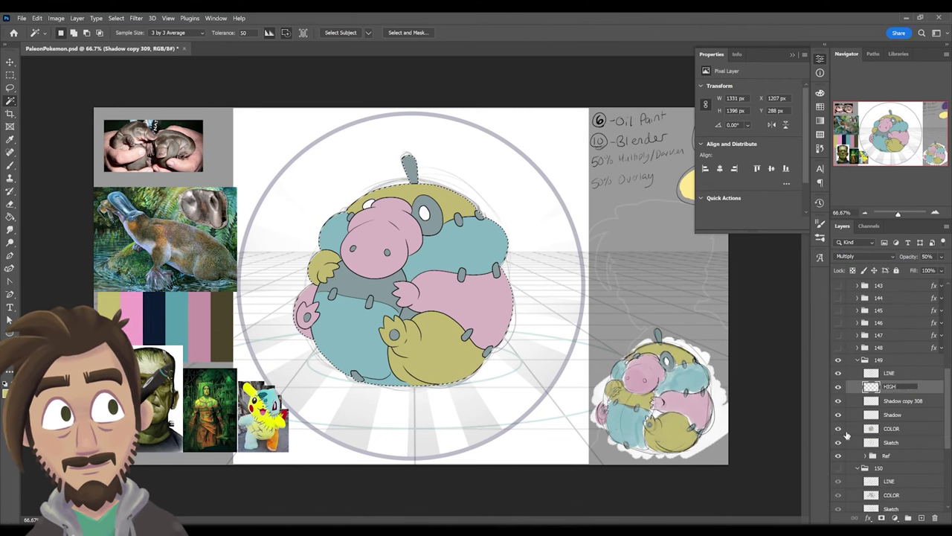
key(Return)
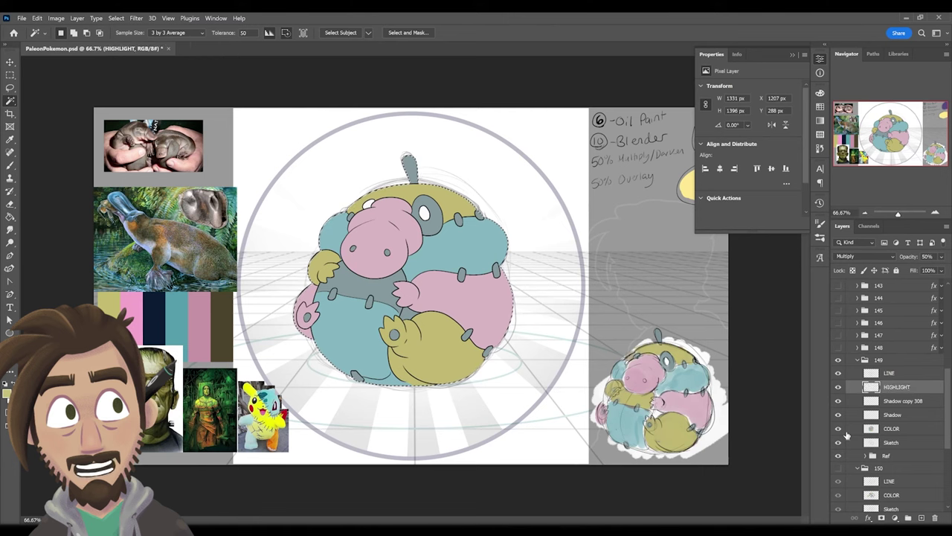
click(863, 255)
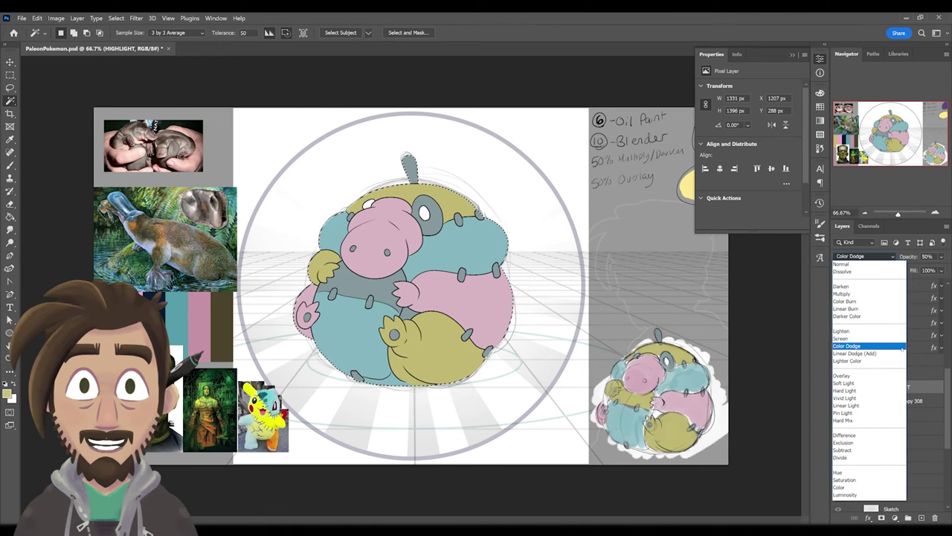
click(877, 376)
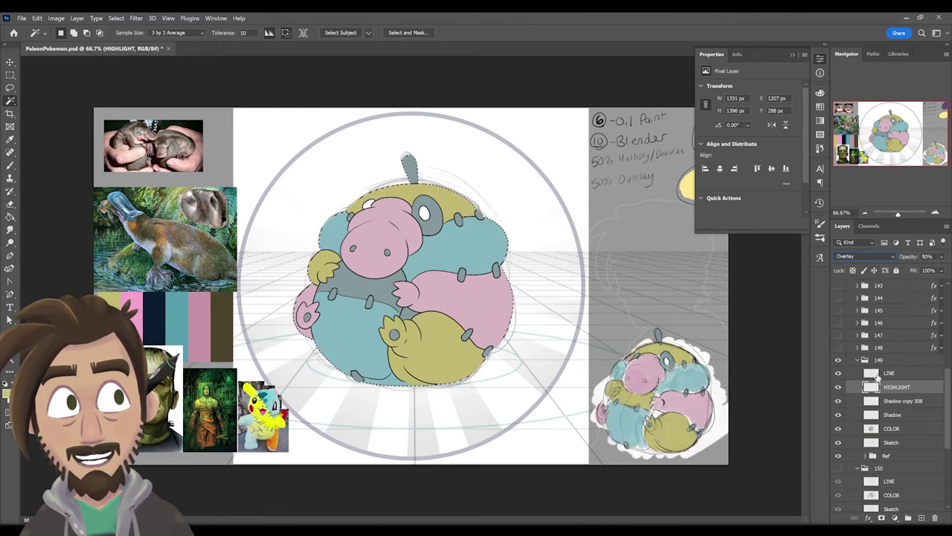
click(899, 415)
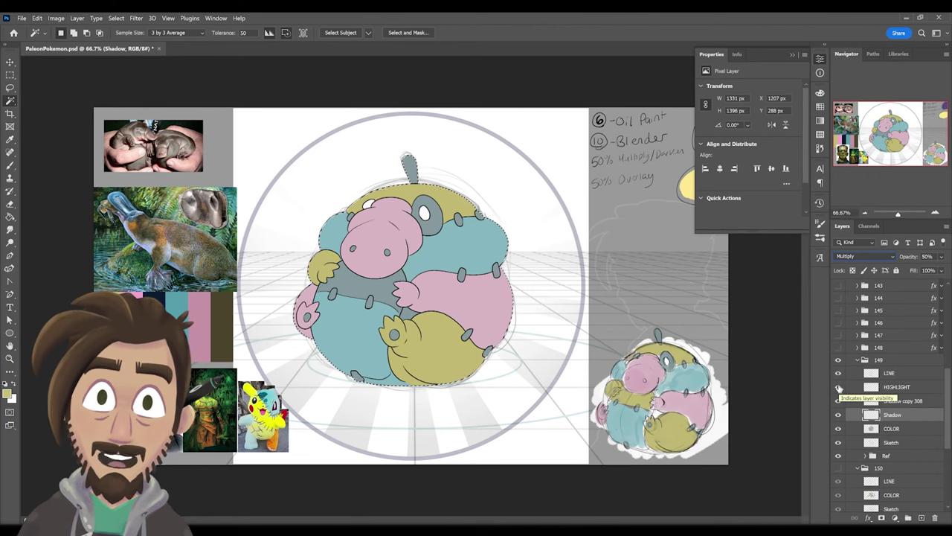
Choose the G- Color Rough brush and set its size to 66 px.
click(11, 165)
right_click(480, 262)
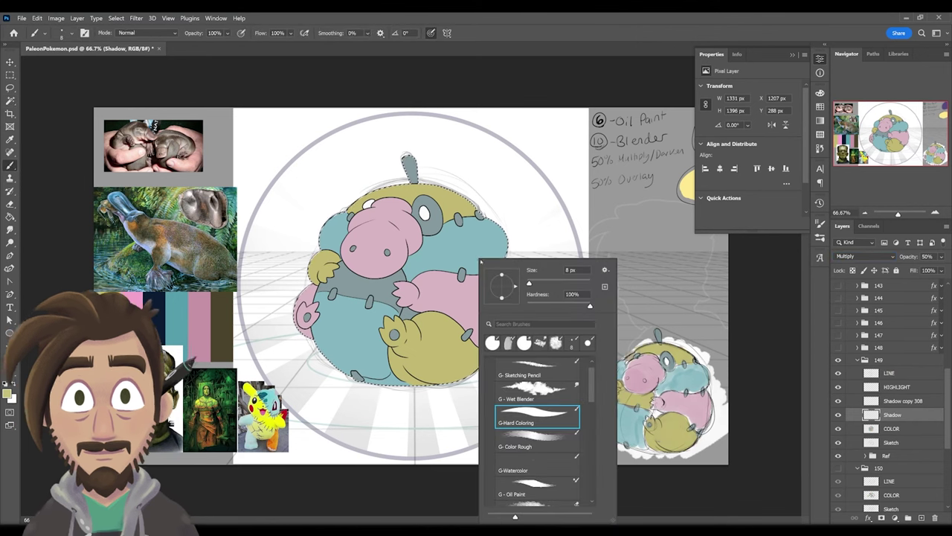
click(542, 442)
click(538, 282)
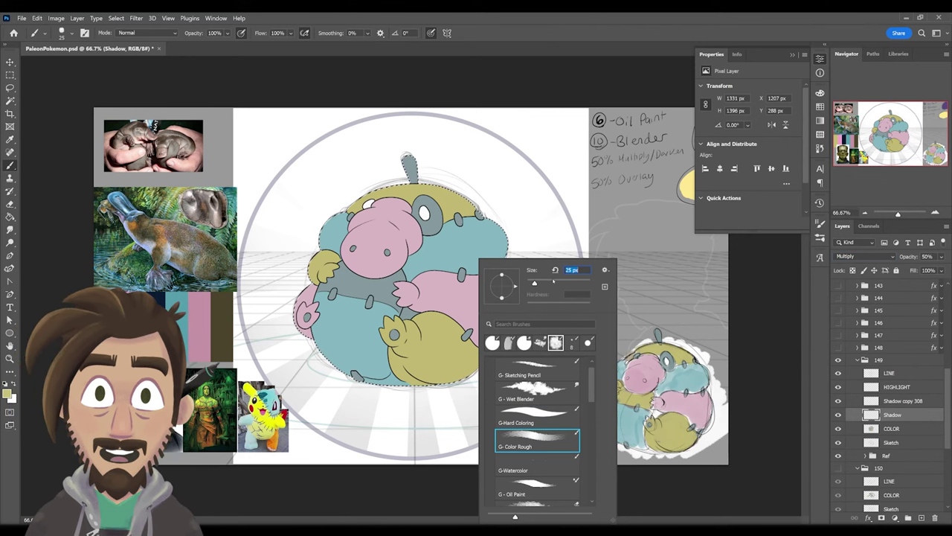
click(552, 281)
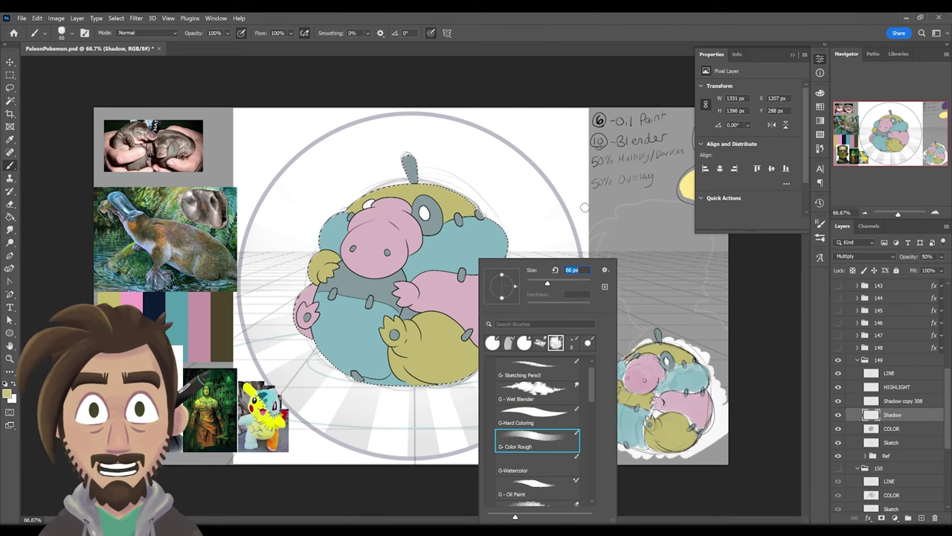
Uncover the colour swatches beside the handwritten notes and sample the purple one as the foreground colour.
click(817, 216)
click(819, 59)
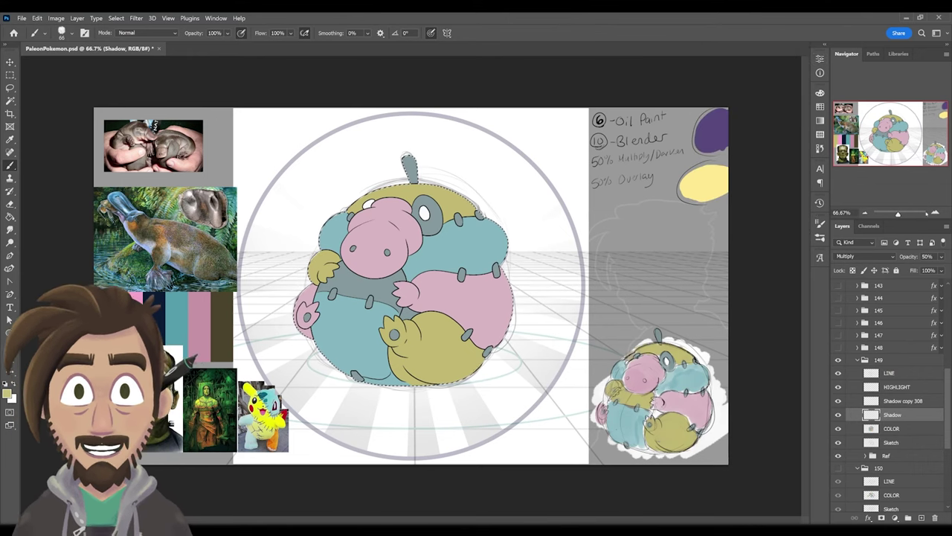
click(935, 213)
click(935, 213)
drag(930, 131, 931, 110)
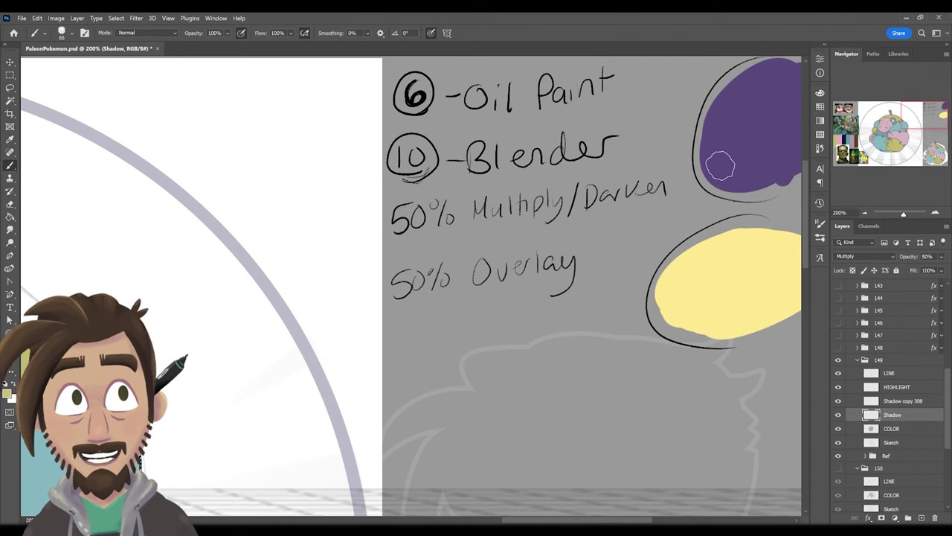
key(ctrl+minus)
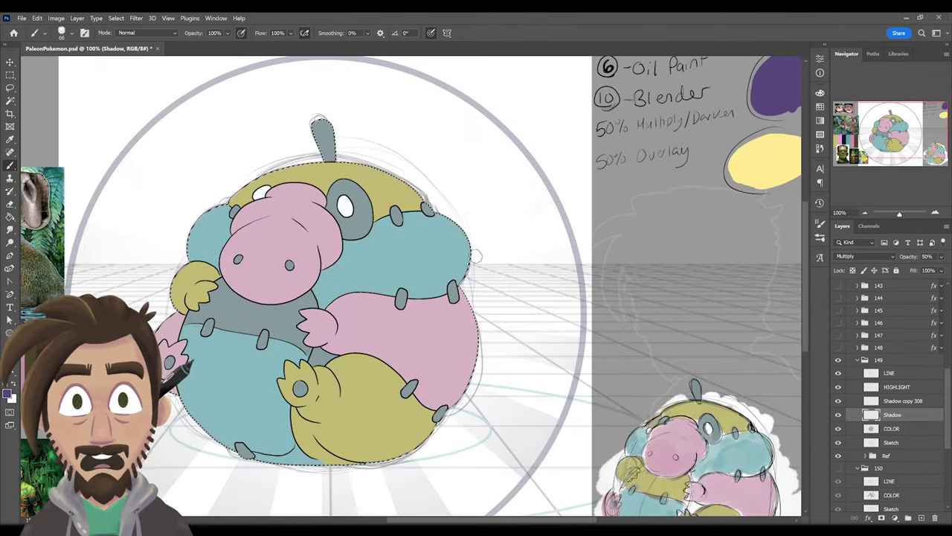
Paint a purple shadow on the Shadow layer along the underside of the upper-right blue body section.
mouse_move(451, 282)
mouse_down()
mouse_move(417, 296)
mouse_move(466, 287)
mouse_move(421, 296)
mouse_up()
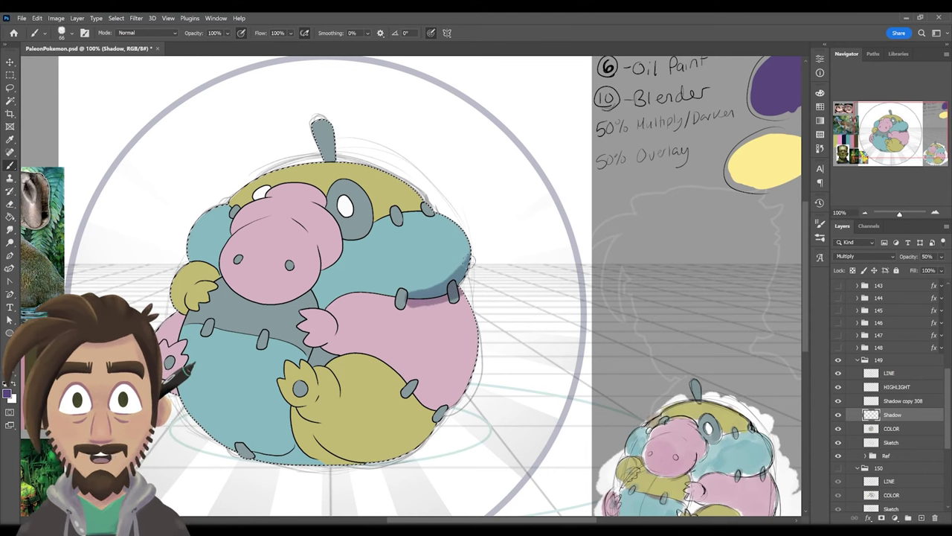
mouse_move(451, 272)
mouse_down()
mouse_move(415, 290)
mouse_move(360, 293)
mouse_up()
mouse_move(436, 296)
mouse_down()
mouse_move(360, 290)
mouse_move(462, 269)
mouse_up()
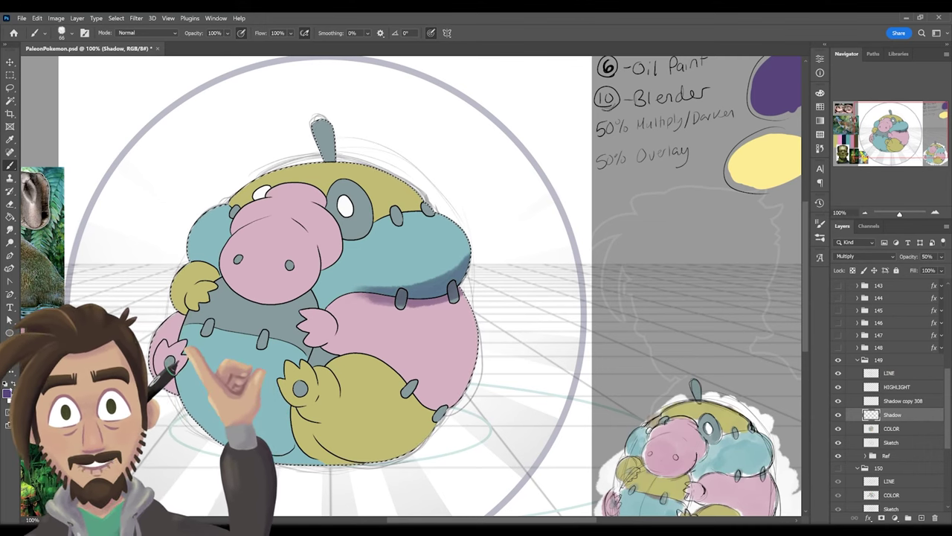
Try shadow strokes in default black where the pink arm meets the blue body section.
key(d)
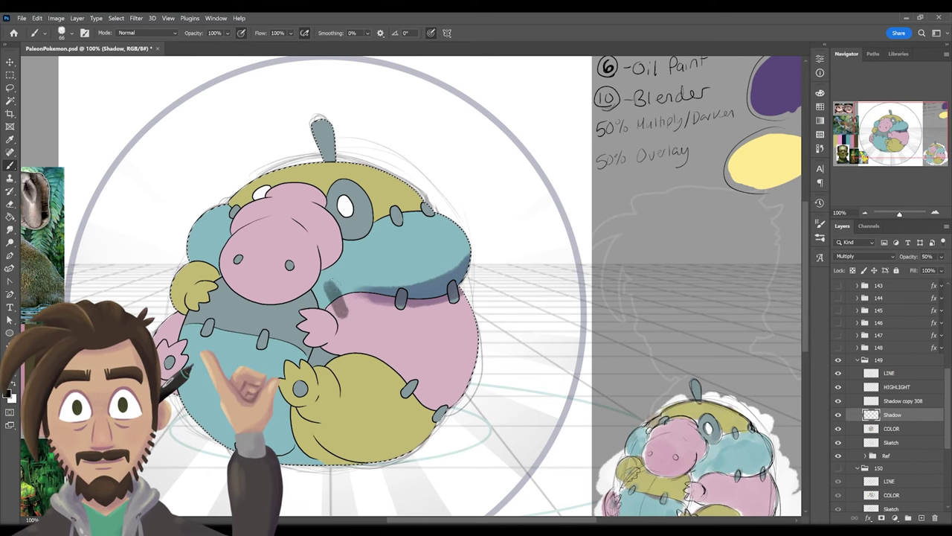
mouse_move(341, 310)
mouse_down()
mouse_move(345, 283)
mouse_move(316, 303)
mouse_up()
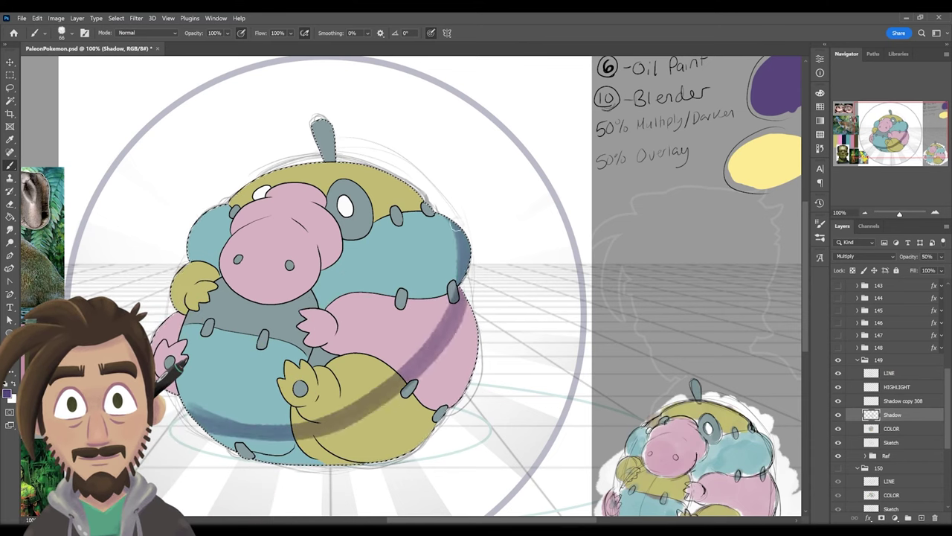
With a 42 px purple brush, shade the creature's lower body on the Shadow layer and deepen it on Shadow copy 308.
right_click(464, 256)
click(373, 391)
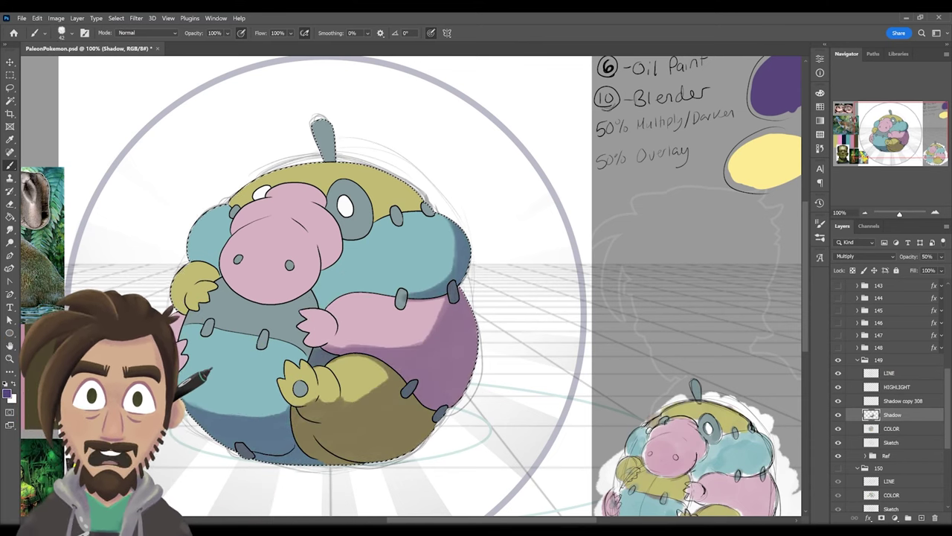
key(ctrl+j)
scroll(372, 401, down, 1)
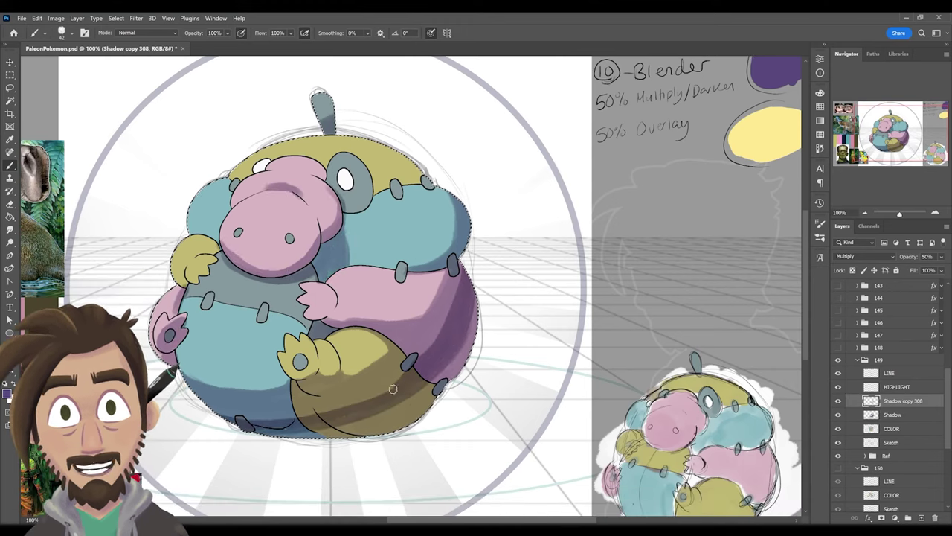
Sample the pale yellow swatch and paint highlights on the upper surfaces of the creature's body on the HIGHLIGHT layer.
key(alt+bracketright)
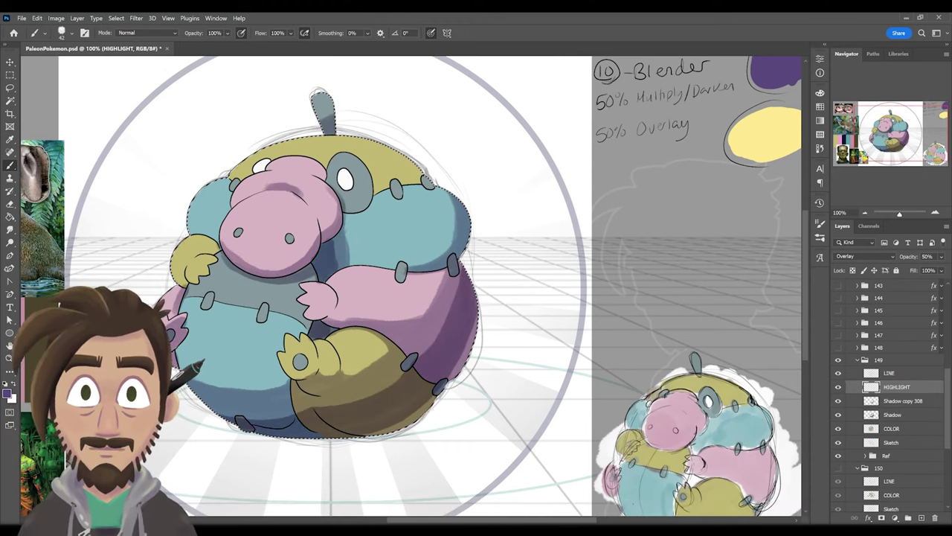
alt+click(766, 136)
key(ctrl+plus)
drag(356, 148, 405, 138)
drag(707, 186, 149, 460)
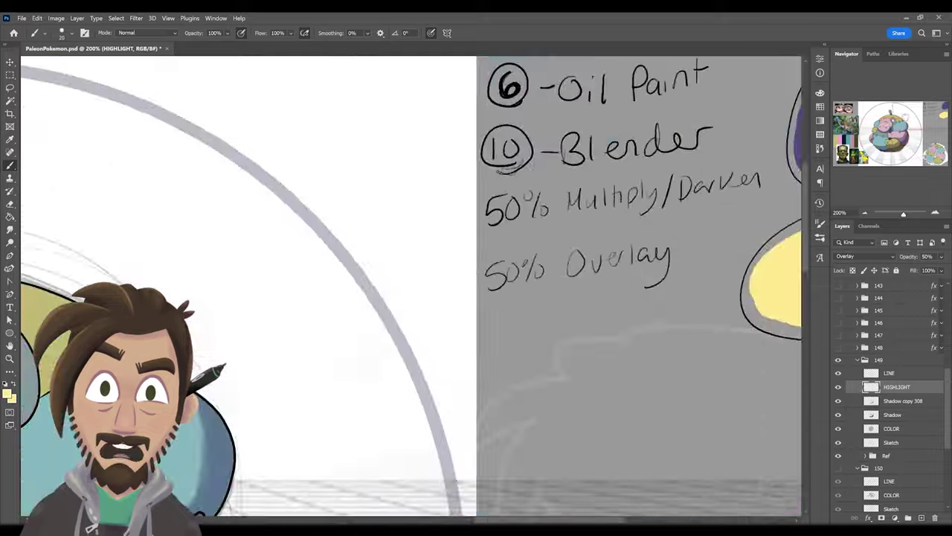
drag(148, 297, 757, 171)
drag(491, 173, 637, 164)
Paint purple shadows across the ape-like creature on group 150's Shadow layer, starting with a 42 px brush and reducing its size.
right_click(598, 277)
double_click(655, 452)
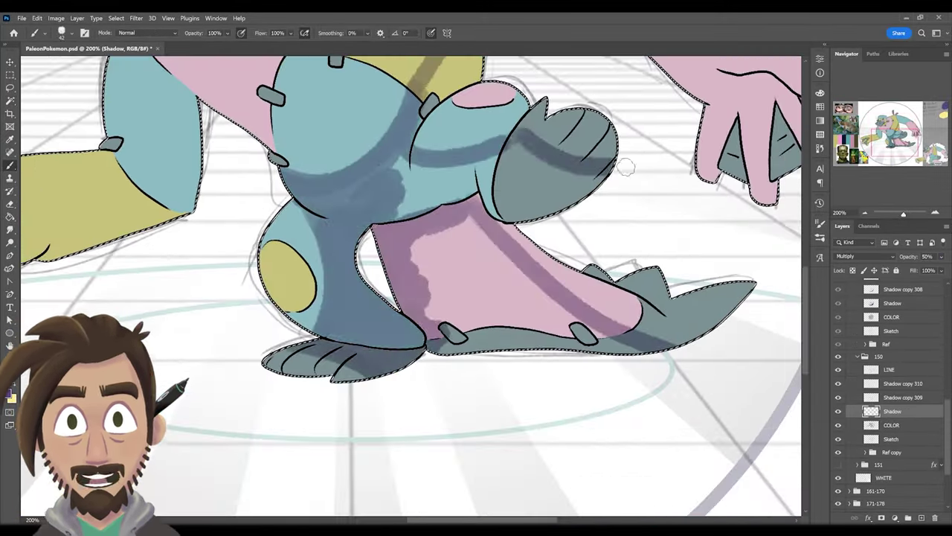
drag(615, 166, 514, 200)
drag(446, 231, 588, 328)
drag(447, 186, 578, 415)
mouse_move(422, 178)
mouse_down()
mouse_move(397, 259)
mouse_move(335, 275)
mouse_move(365, 223)
mouse_up()
key([)
key([)
key([)
key([)
key([)
key([)
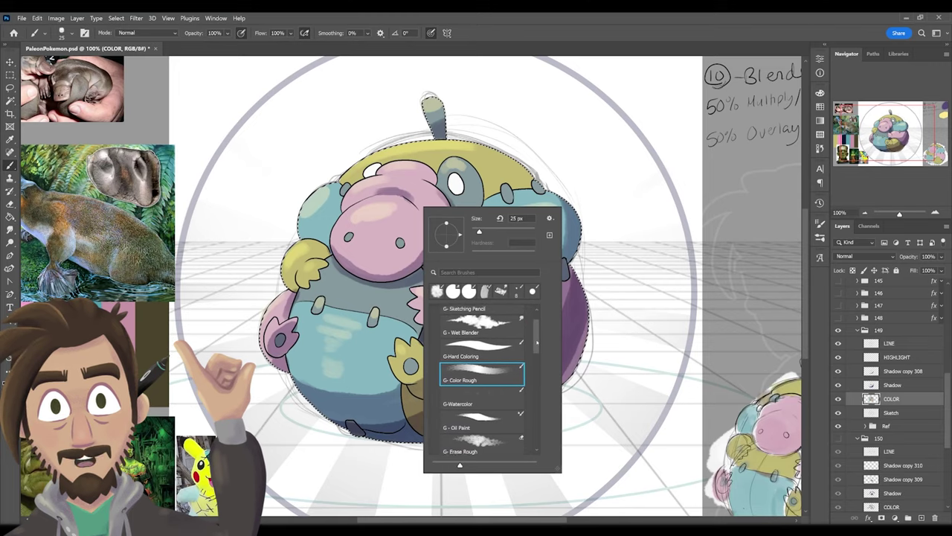
Choose the G - Wet Blender brush at 10 px and make group 149's Shadow layer active.
click(509, 351)
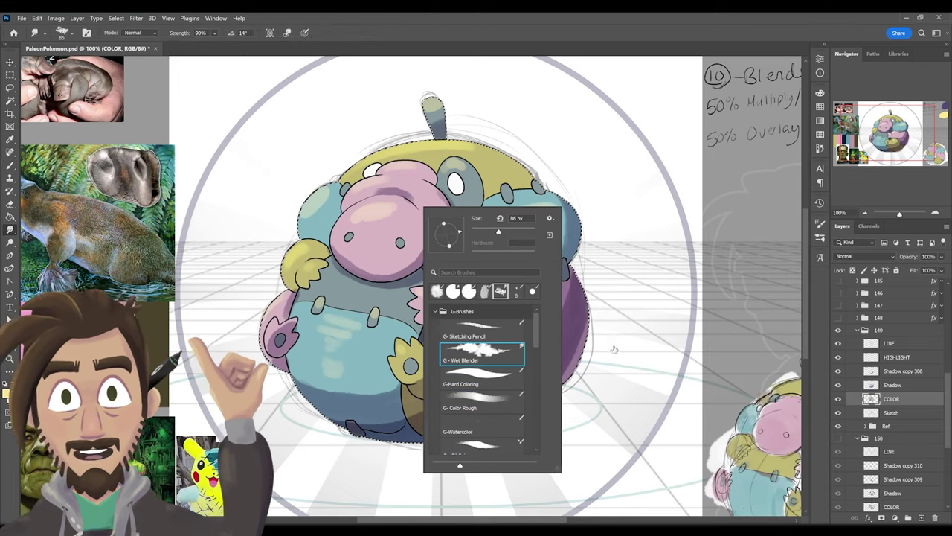
click(310, 396)
scroll(402, 199, up, 1)
drag(919, 121, 946, 94)
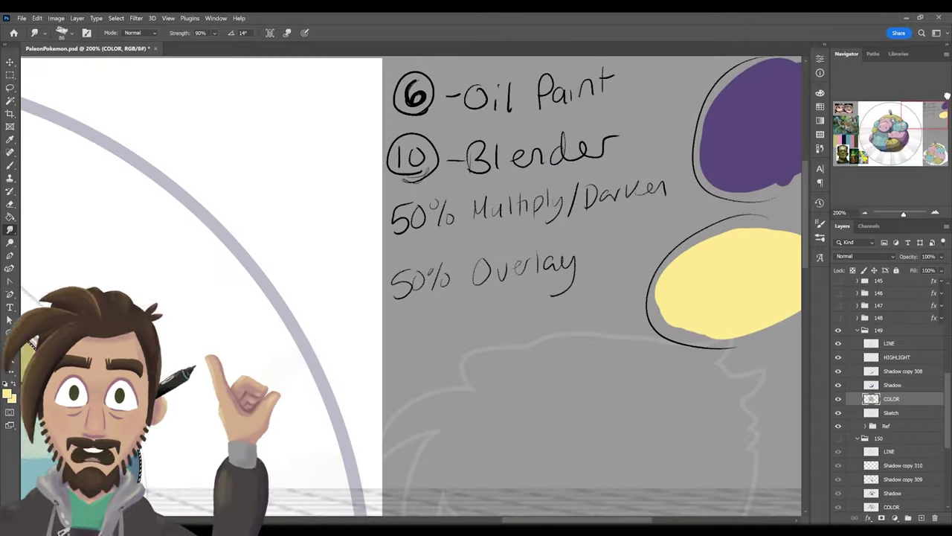
right_click(550, 292)
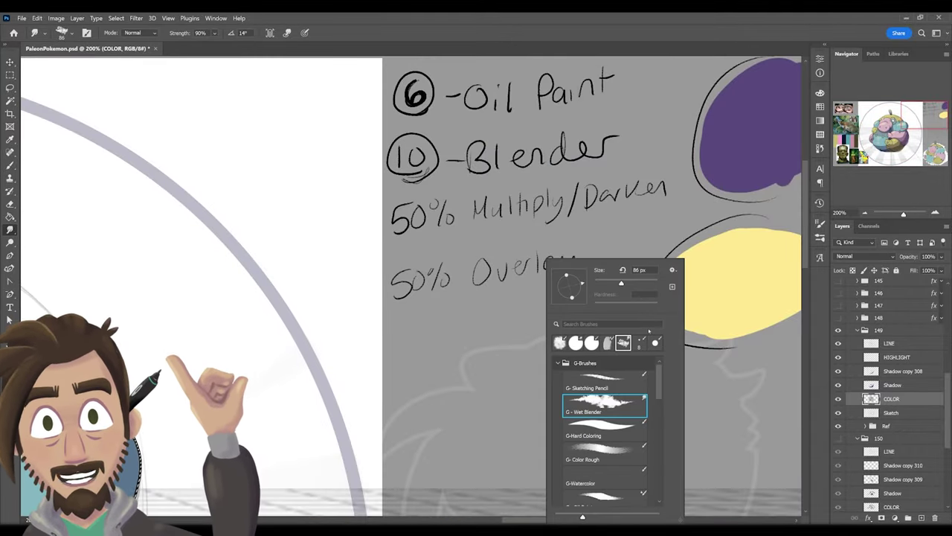
mouse_move(925, 116)
mouse_down()
mouse_move(878, 132)
mouse_move(886, 134)
mouse_up()
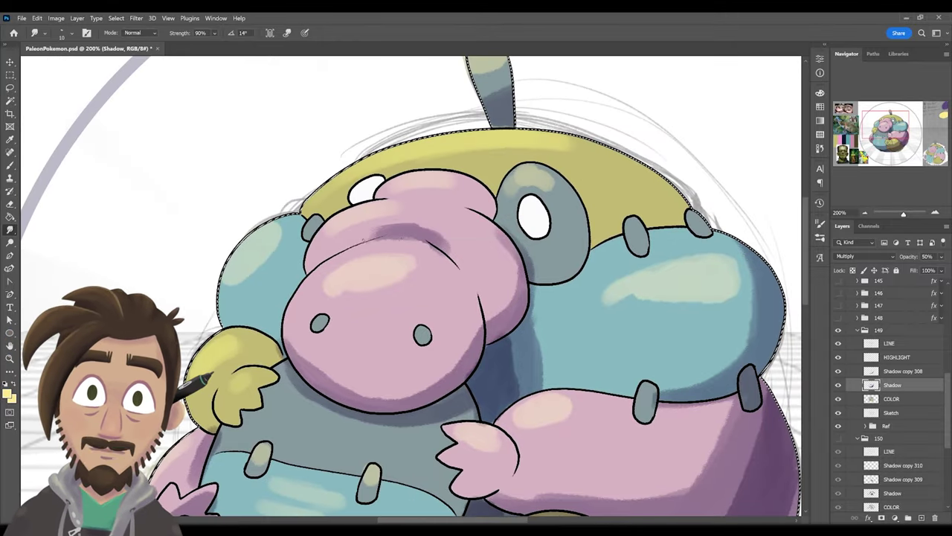
Blend the shadow edges around the snout fold, beneath the chin and in the gap beside the head.
drag(364, 240, 349, 246)
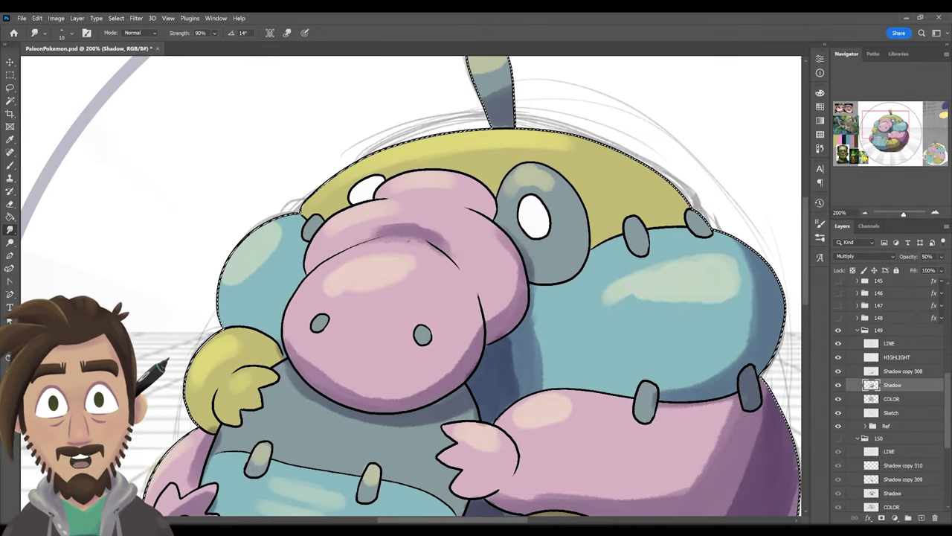
mouse_move(457, 253)
mouse_down()
mouse_move(405, 225)
mouse_move(378, 230)
mouse_up()
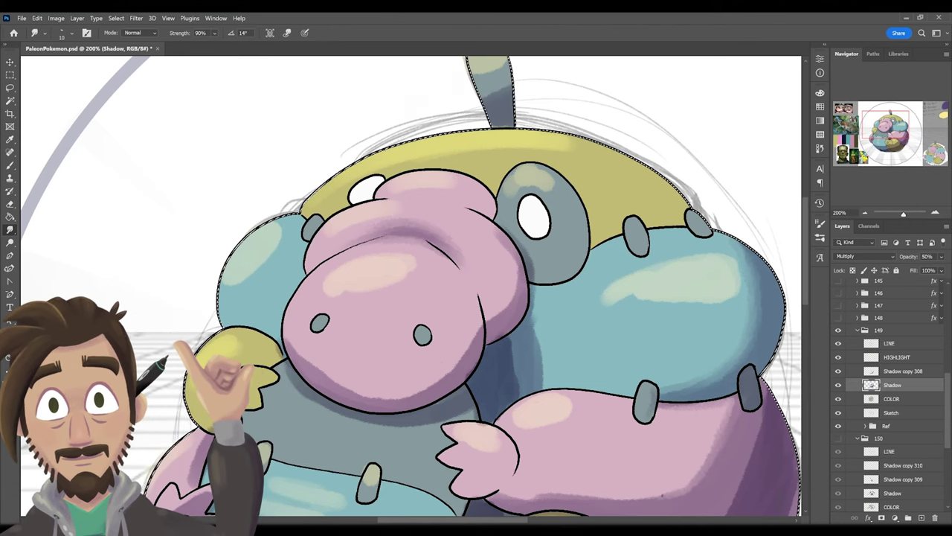
drag(889, 130, 891, 132)
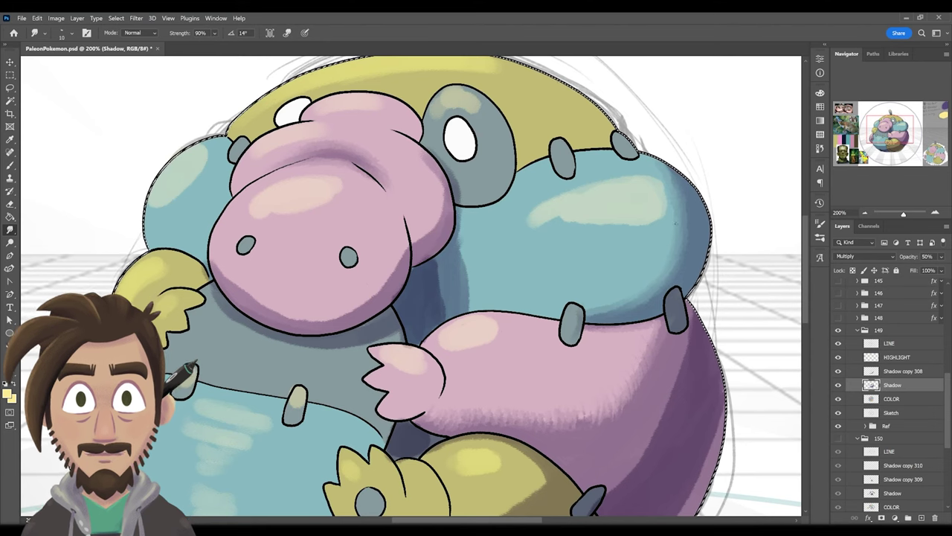
drag(456, 268, 476, 270)
drag(384, 302, 372, 288)
drag(343, 339, 343, 354)
Blend the shadow edges on the blue belly and olive leg, and soften the painted highlights on the HIGHLIGHT layer.
drag(313, 372, 509, 224)
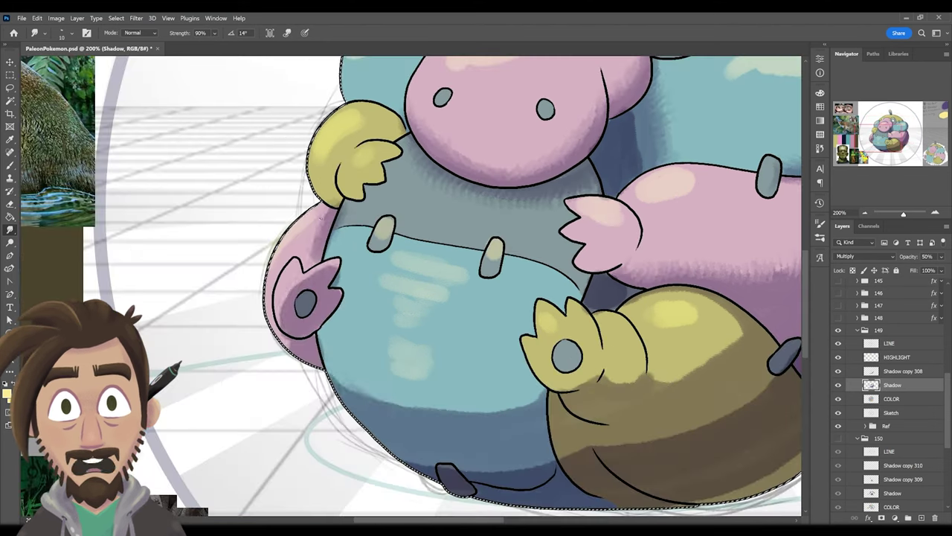
drag(491, 418, 491, 400)
drag(638, 389, 638, 372)
drag(425, 374, 463, 140)
click(897, 357)
drag(402, 119, 444, 486)
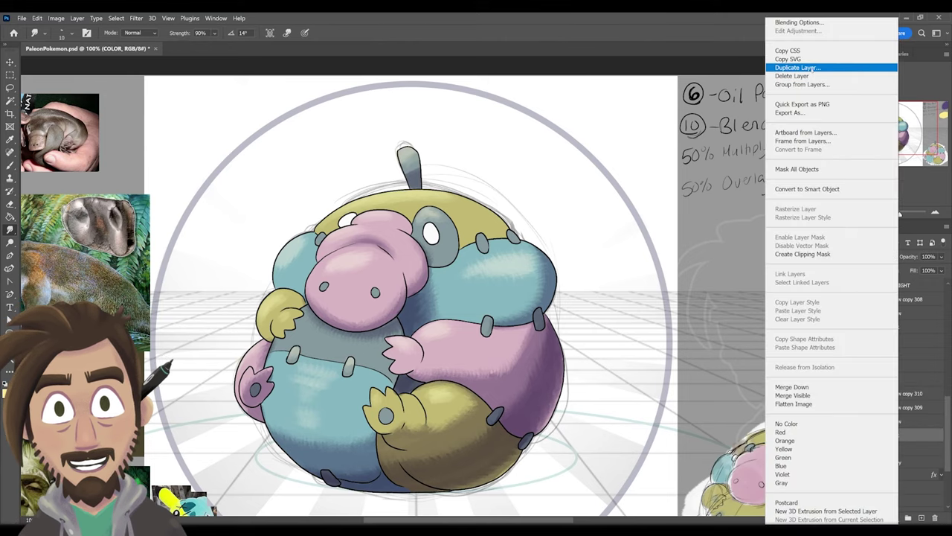
Duplicate the COLOR layer as SHINY and fill the round creature's olive head, paw and leg sections with near-white.
click(796, 68)
key(Return)
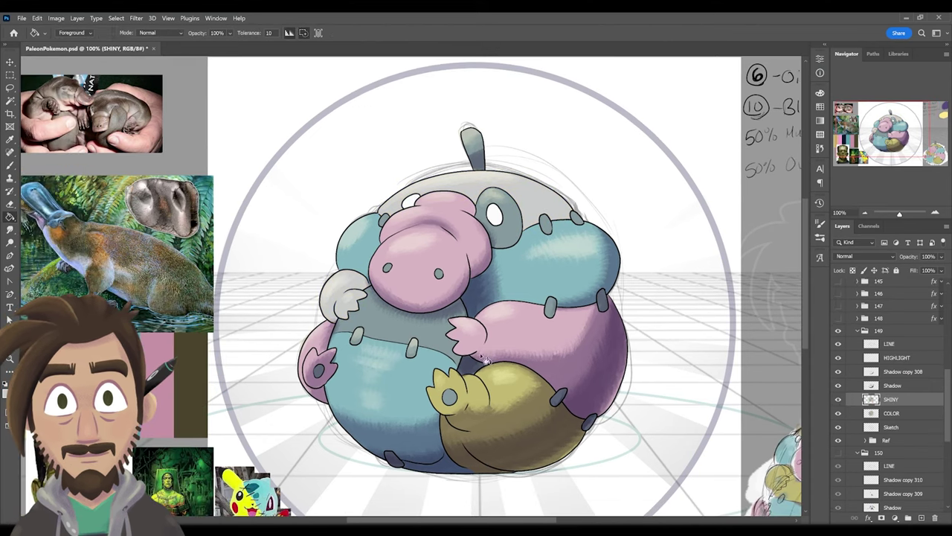
click(535, 197)
click(344, 291)
click(558, 201)
click(513, 387)
click(344, 292)
Pick new foreground colours and recolour the round creature's blue and grey sections on the SHINY layer.
click(6, 392)
click(903, 210)
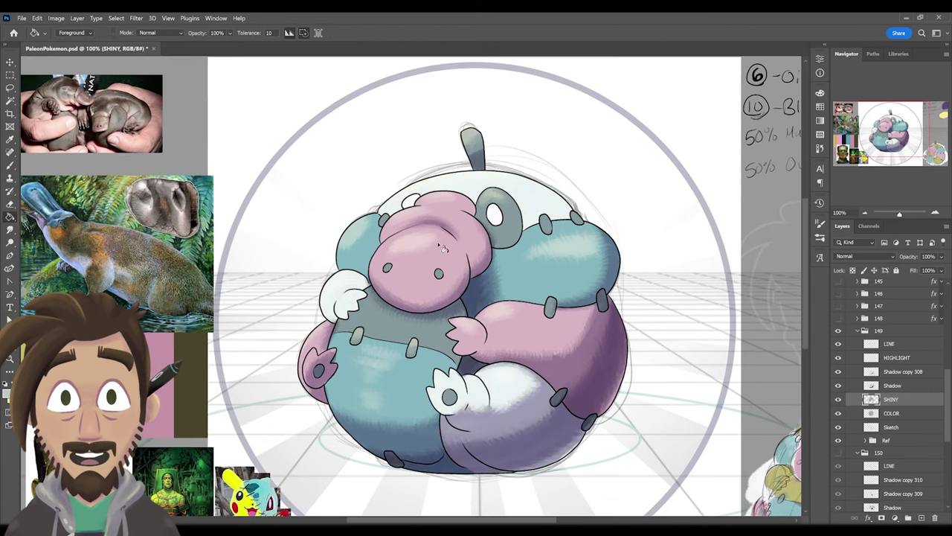
click(7, 393)
click(909, 209)
click(550, 268)
click(393, 366)
click(7, 393)
click(909, 208)
click(509, 232)
click(376, 333)
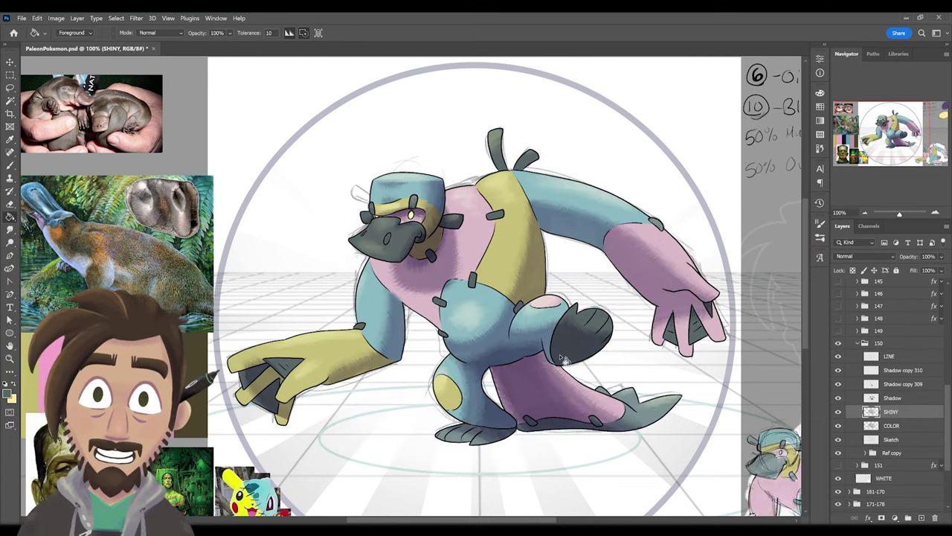
Fill the olive forearm, knee patch, torso stripe and face band of group 150's creature with e9f9f7 on SHINY.
click(288, 408)
click(448, 392)
click(513, 238)
click(421, 215)
Pick a grey foreground colour and fill the ape-like creature's pink arm and tail sections with it.
click(7, 392)
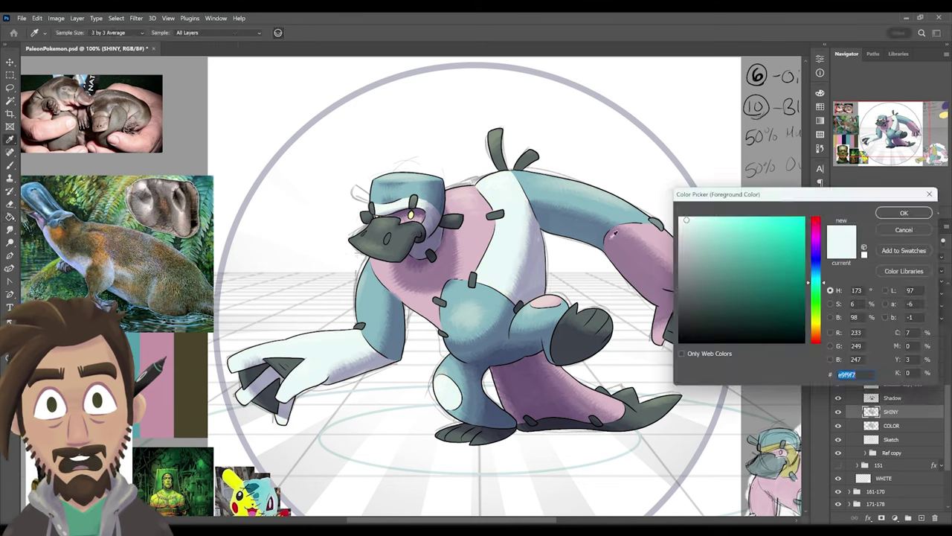
click(700, 298)
click(904, 212)
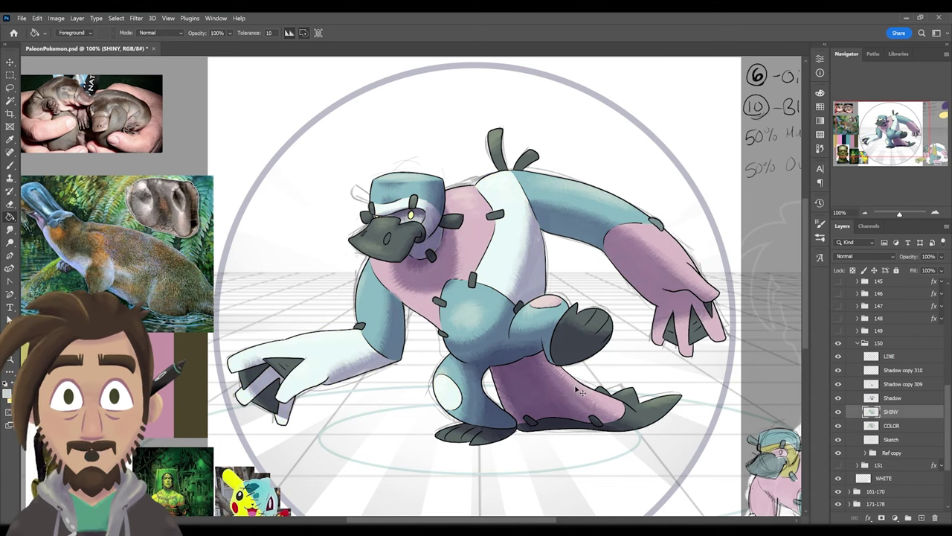
click(657, 259)
click(558, 391)
Pick a darker grey and fill the ape-like creature's blue head, upper arm and body sections with it.
click(7, 393)
click(904, 211)
click(405, 190)
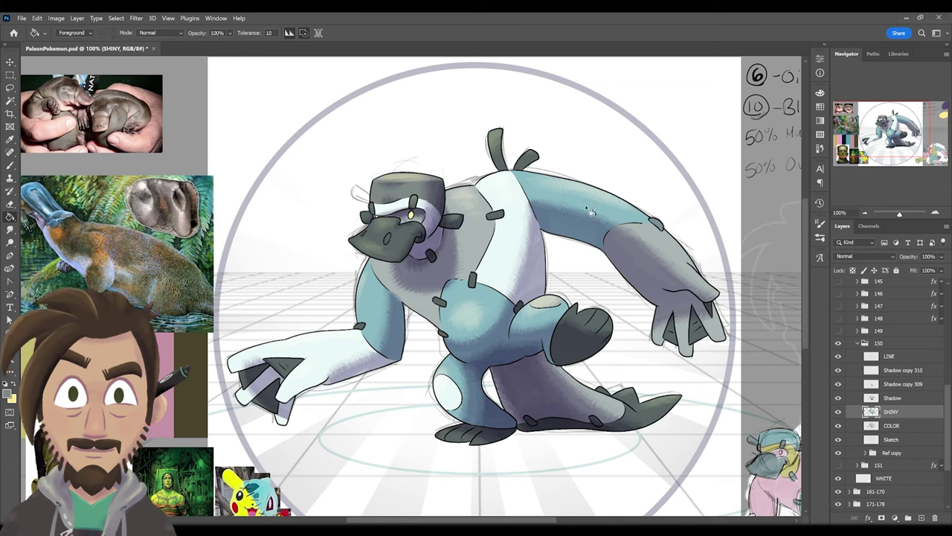
click(591, 211)
click(476, 339)
Refine the SHINY palette with white on the light sections and a lighter grey on the chest and outstretched arm.
click(7, 393)
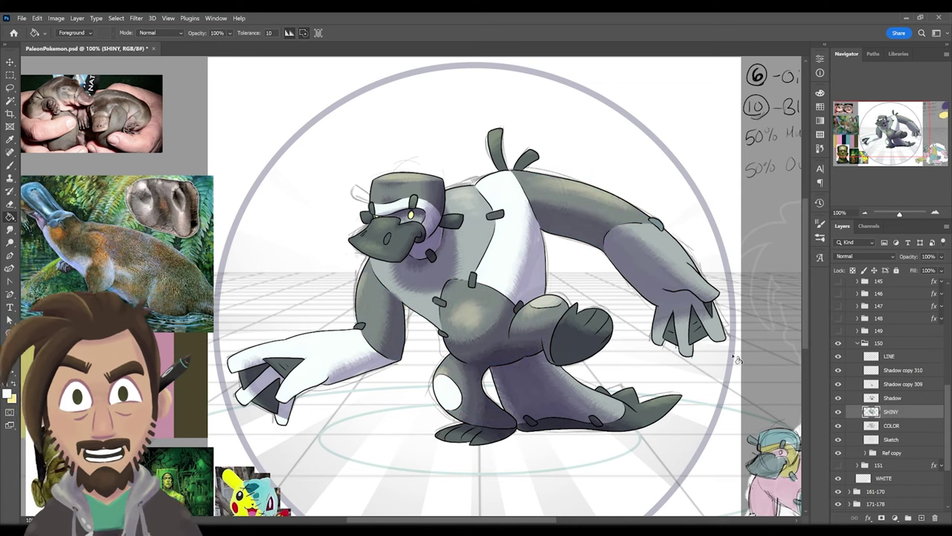
alt+click(640, 249)
click(461, 238)
click(7, 393)
click(904, 211)
click(461, 238)
click(647, 256)
click(547, 302)
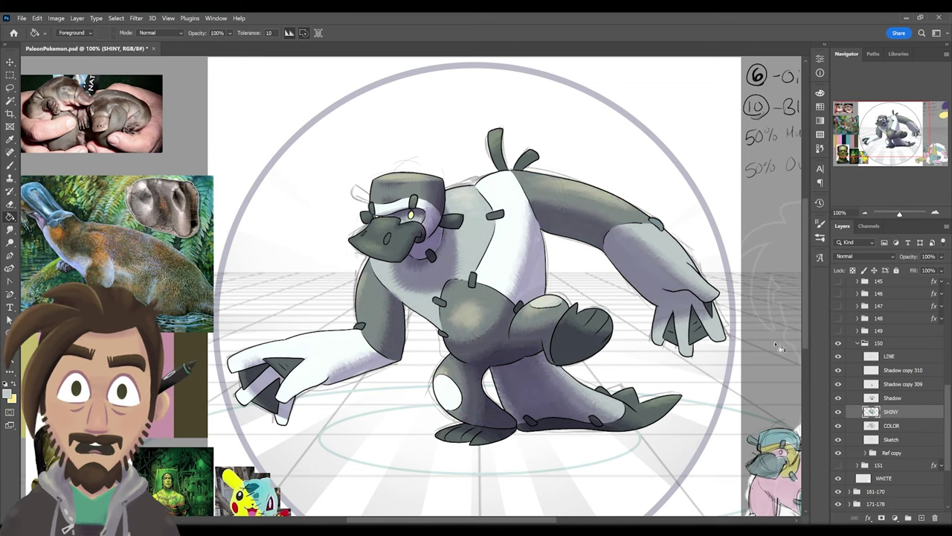
key(ctrl+minus)
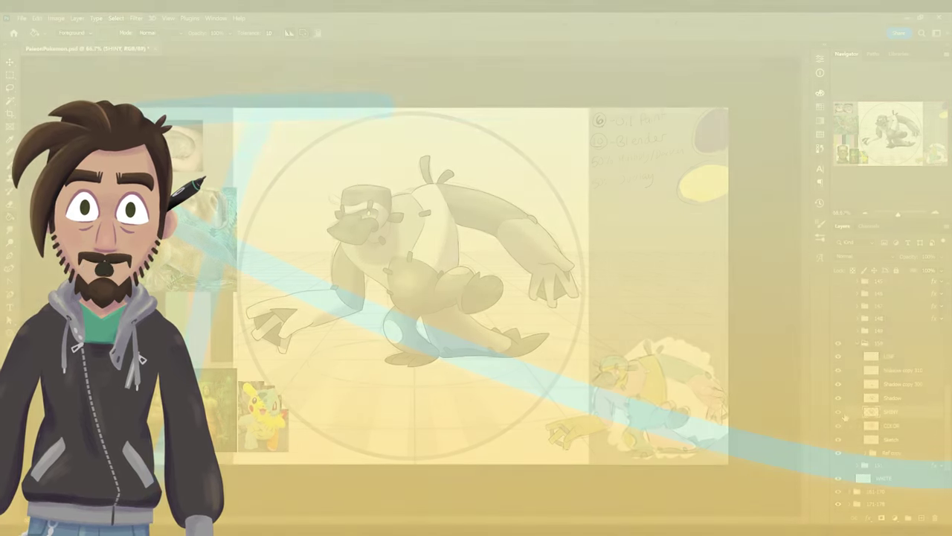